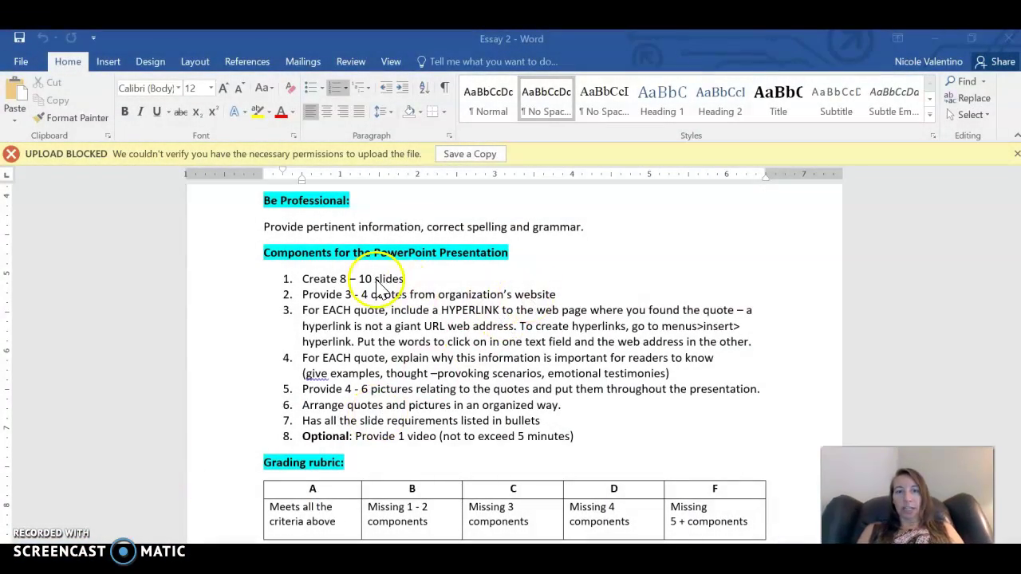
In the Word assignment, scroll to Slide Requirements and highlight the six required slide topics
click(340, 298)
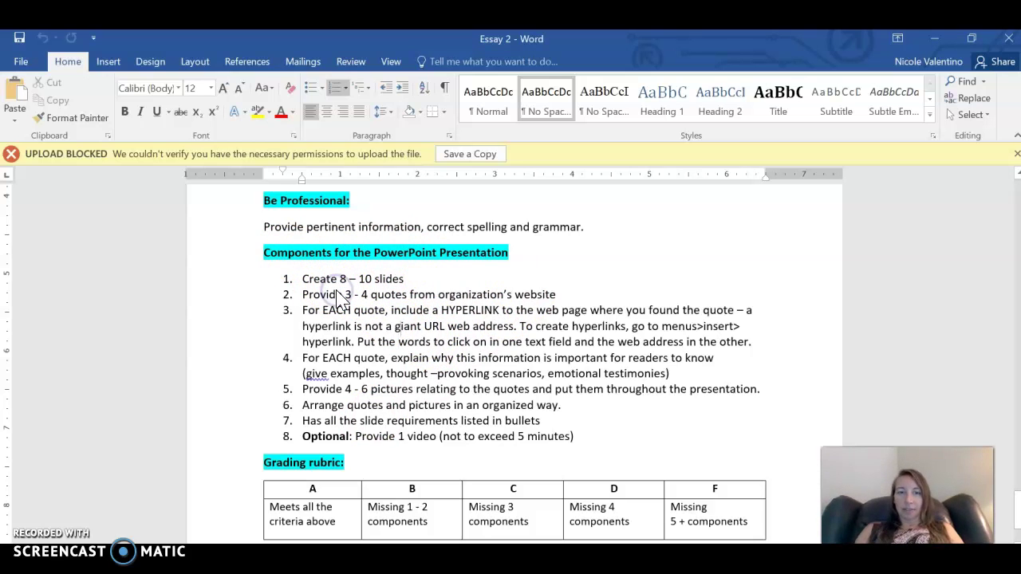
scroll(339, 299, up, 3)
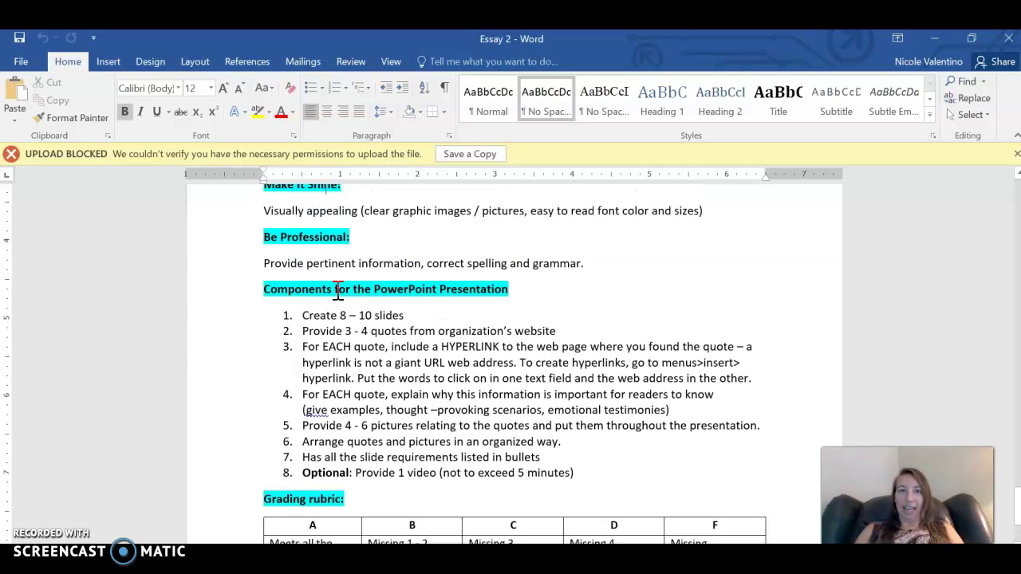
scroll(338, 291, up, 9)
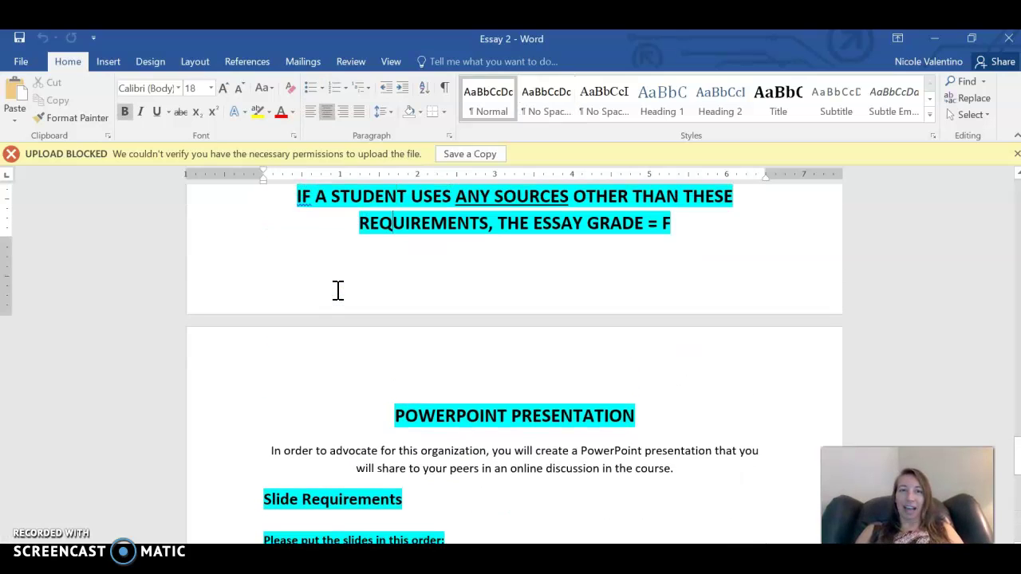
scroll(339, 290, down, 3)
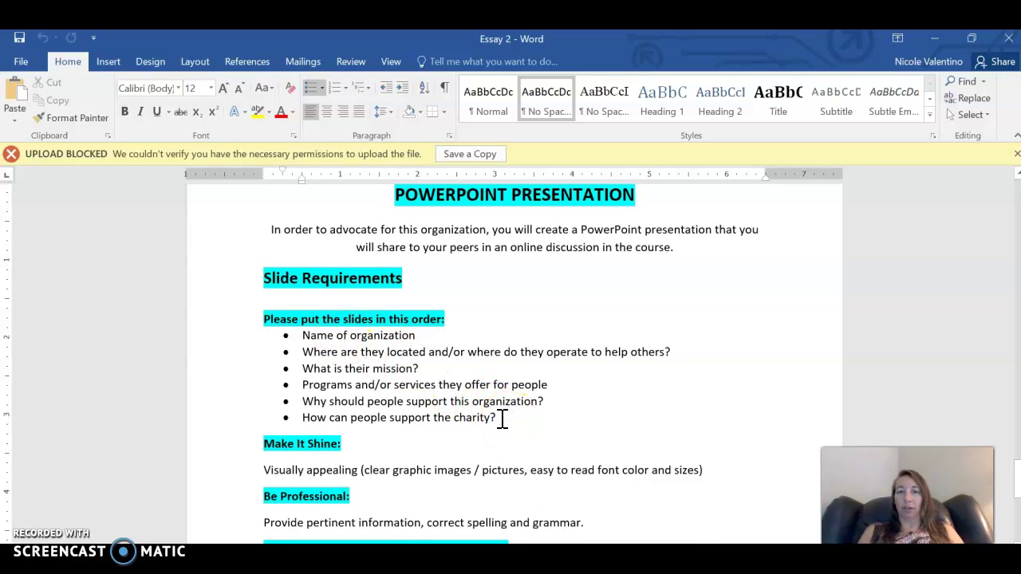
drag(319, 335, 492, 417)
Review slides 1, 3 (Mission) and 4 (Program A), selecting their titles
click(431, 409)
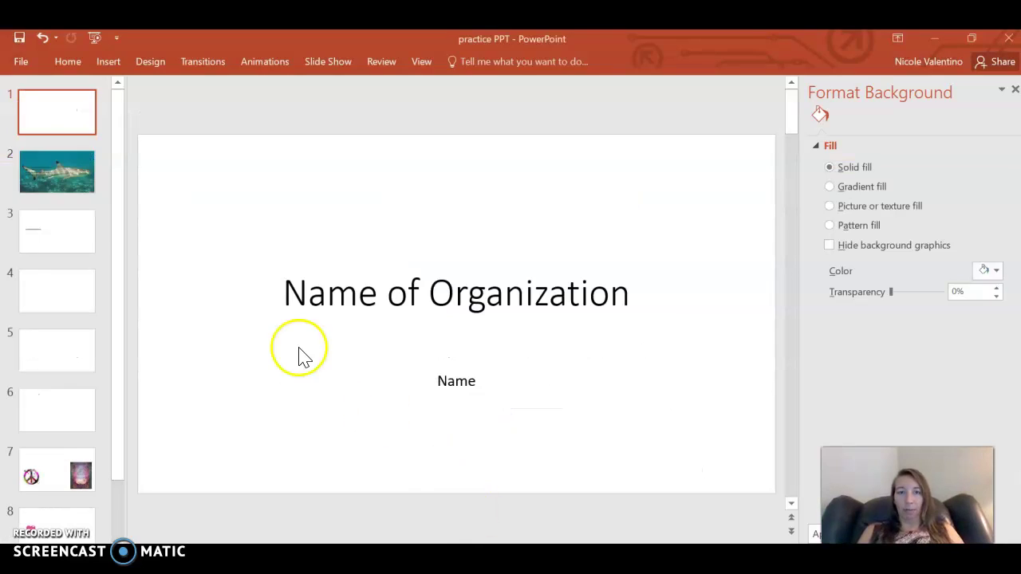
click(46, 112)
click(46, 235)
click(241, 189)
click(68, 295)
click(203, 191)
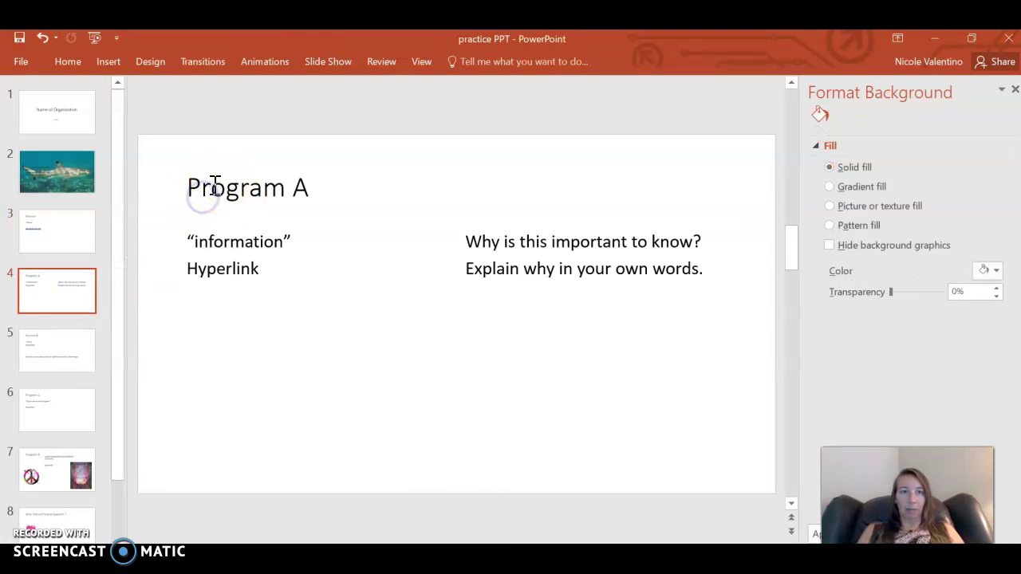
double_click(269, 198)
click(63, 346)
Continue through slides 5 to 9, ending on How Can You Support?
click(51, 419)
click(55, 478)
click(48, 523)
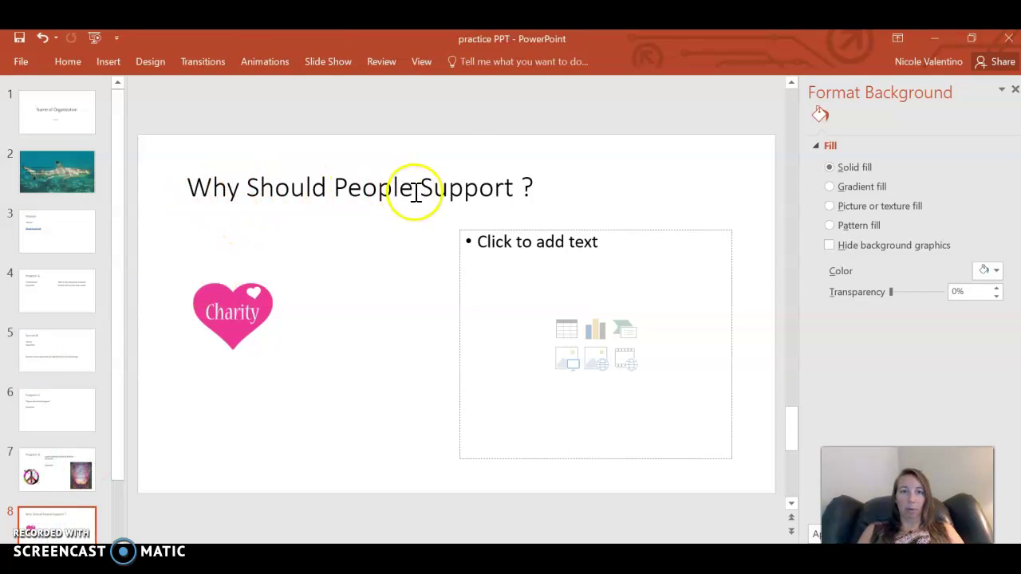
drag(119, 424, 114, 486)
click(55, 497)
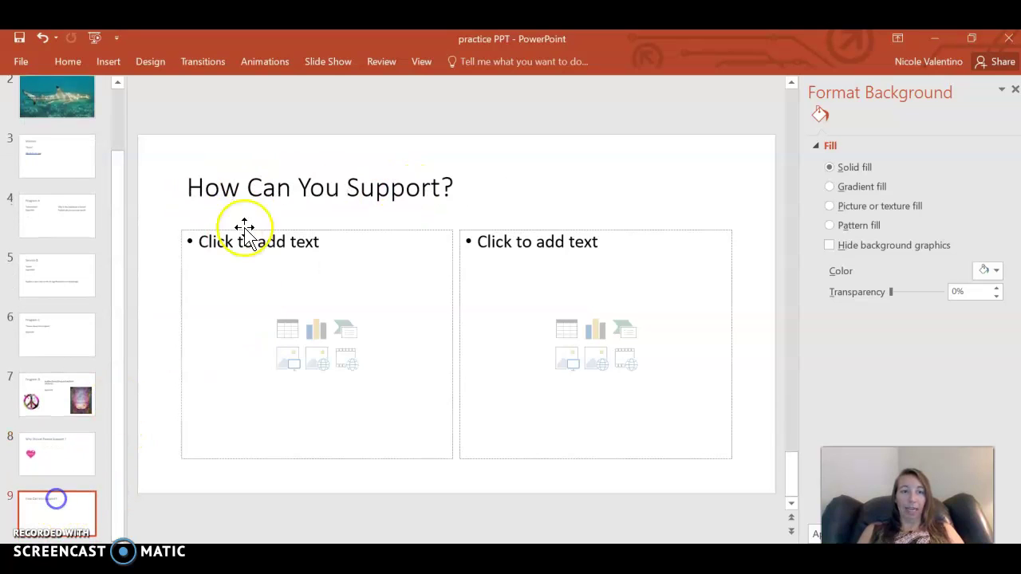
In Word, highlight the slide topics and the 'clear graphic images' requirement, then return to PowerPoint
key(alt+Tab)
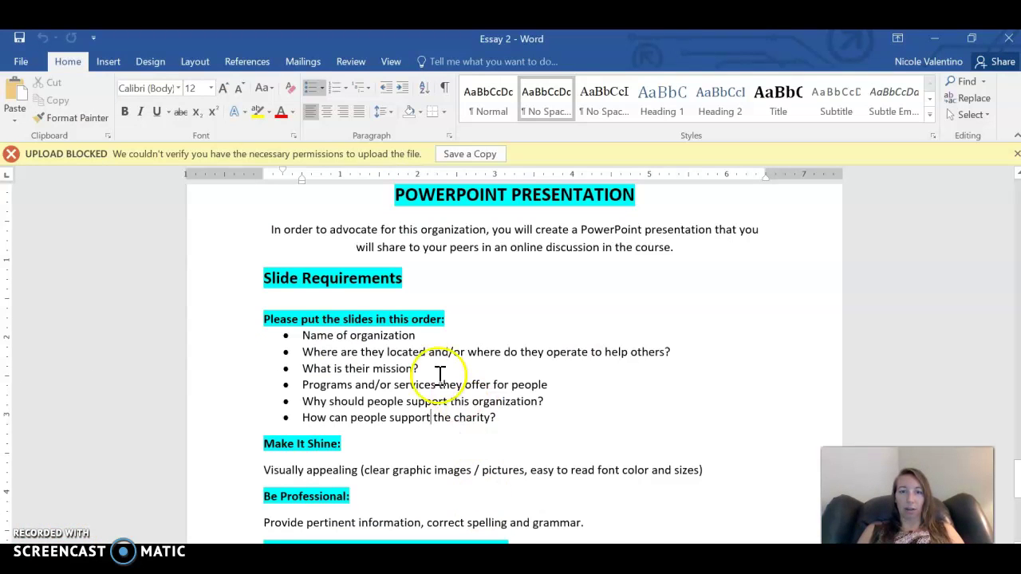
drag(303, 401, 495, 418)
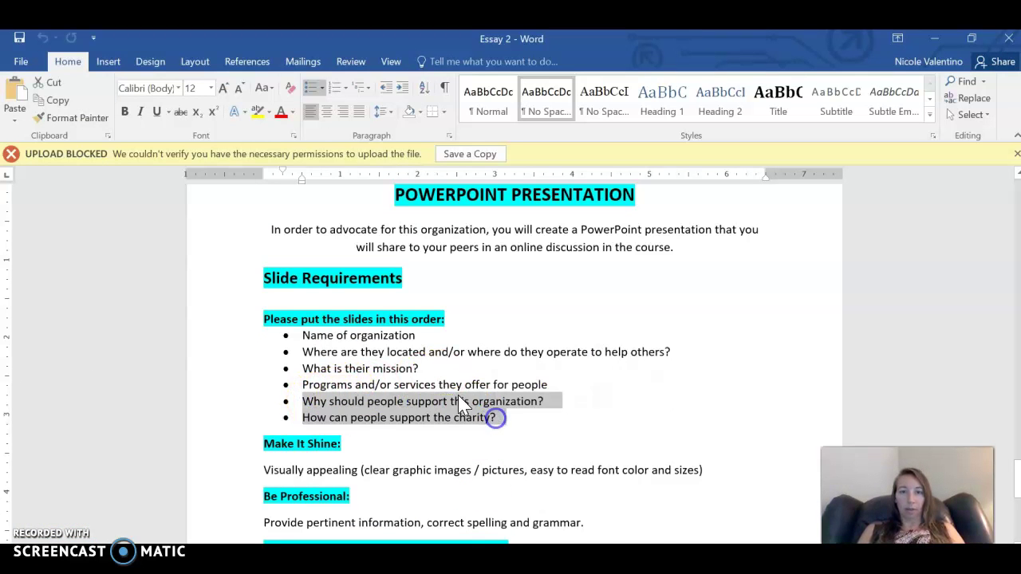
drag(373, 351, 399, 401)
click(400, 431)
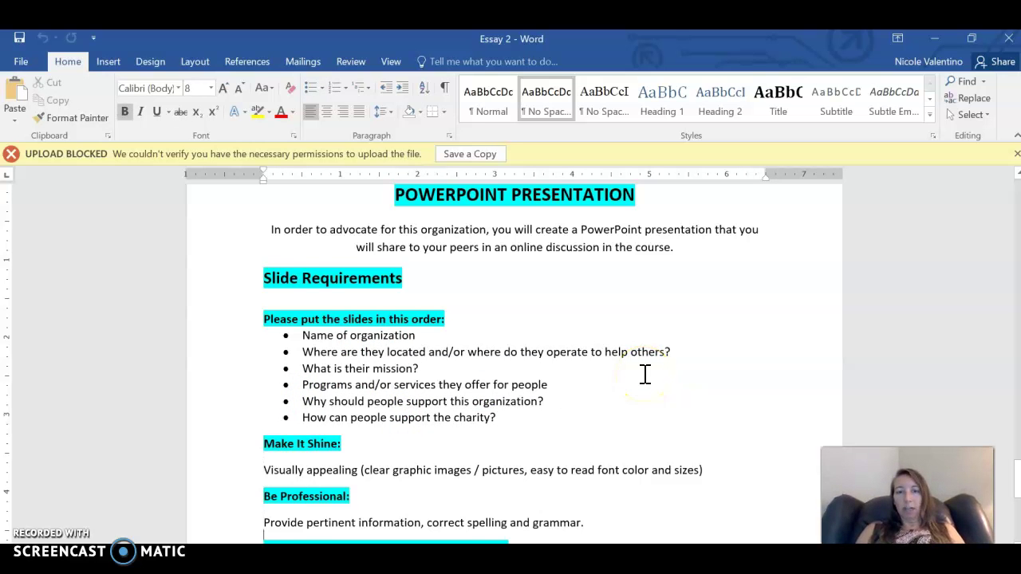
scroll(646, 374, down, 5)
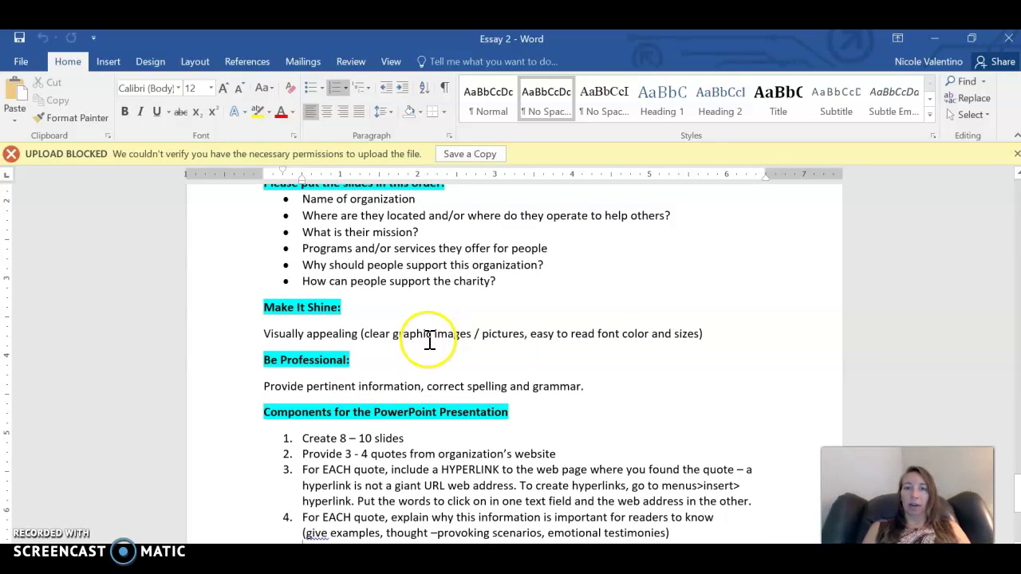
drag(364, 335, 471, 337)
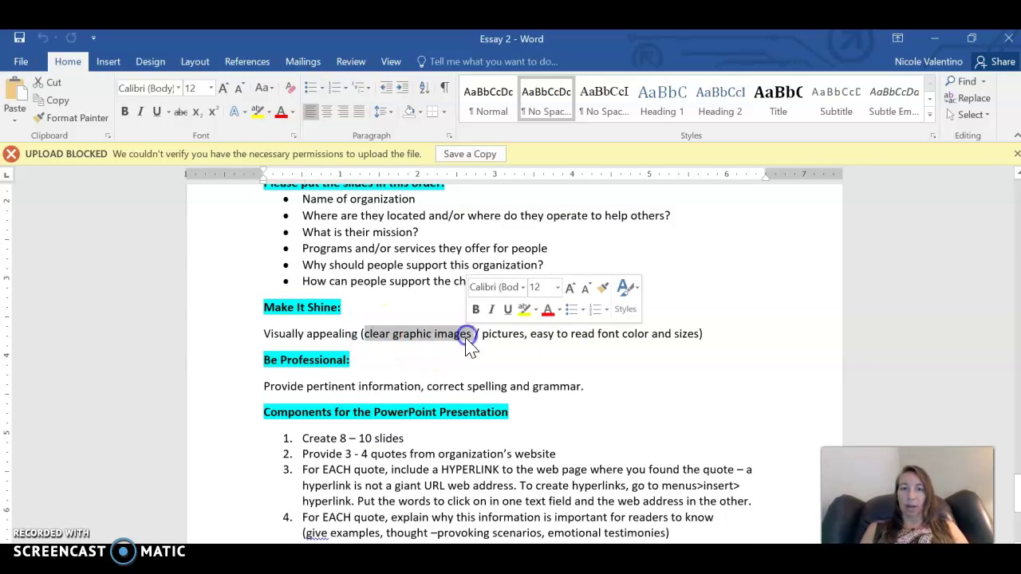
key(alt+Tab)
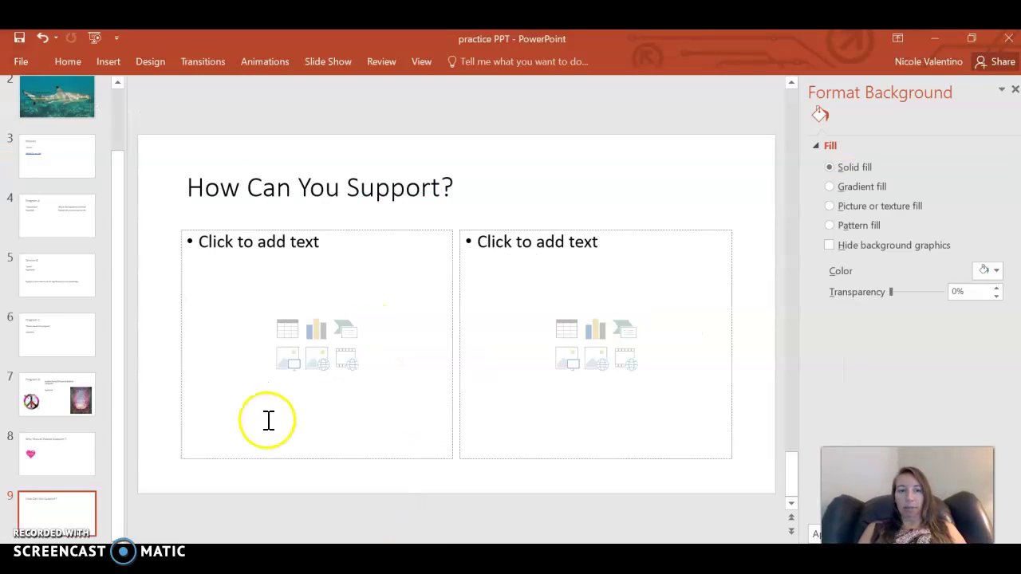
On slide 8, enlarge, move, then shrink the Charity heart picture to a small image
click(56, 459)
click(226, 335)
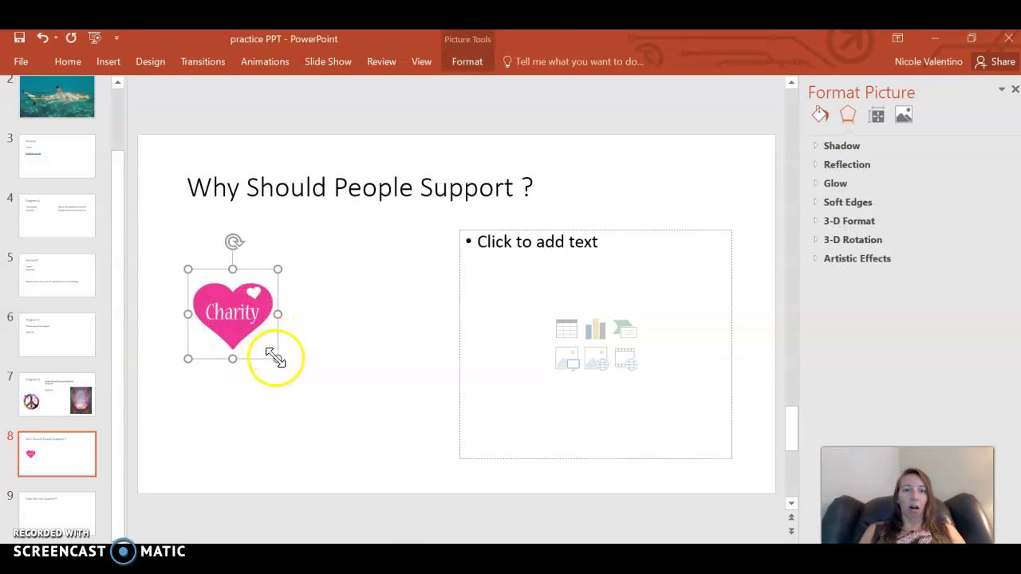
drag(276, 359, 519, 455)
drag(314, 212, 298, 116)
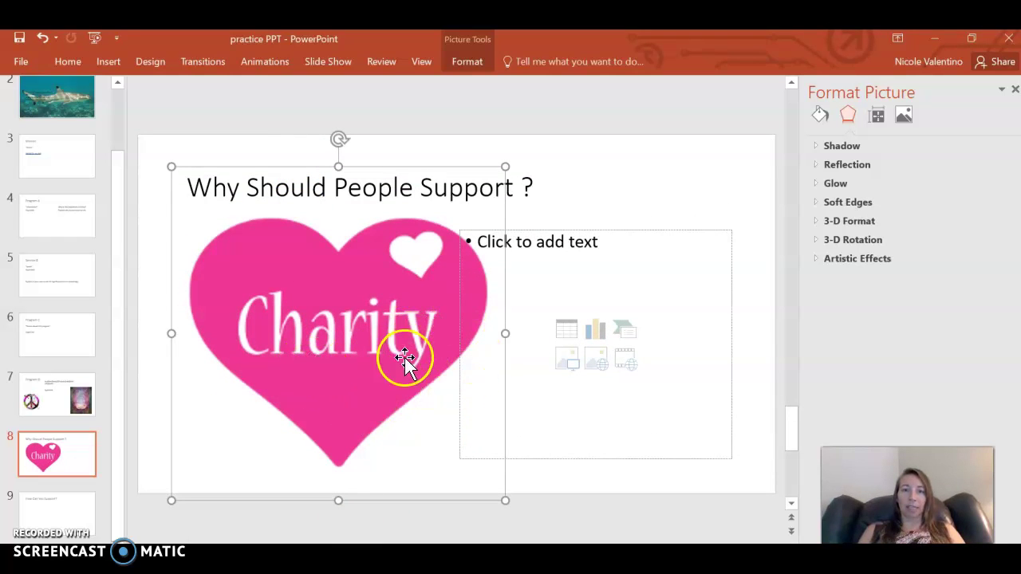
drag(505, 167, 229, 332)
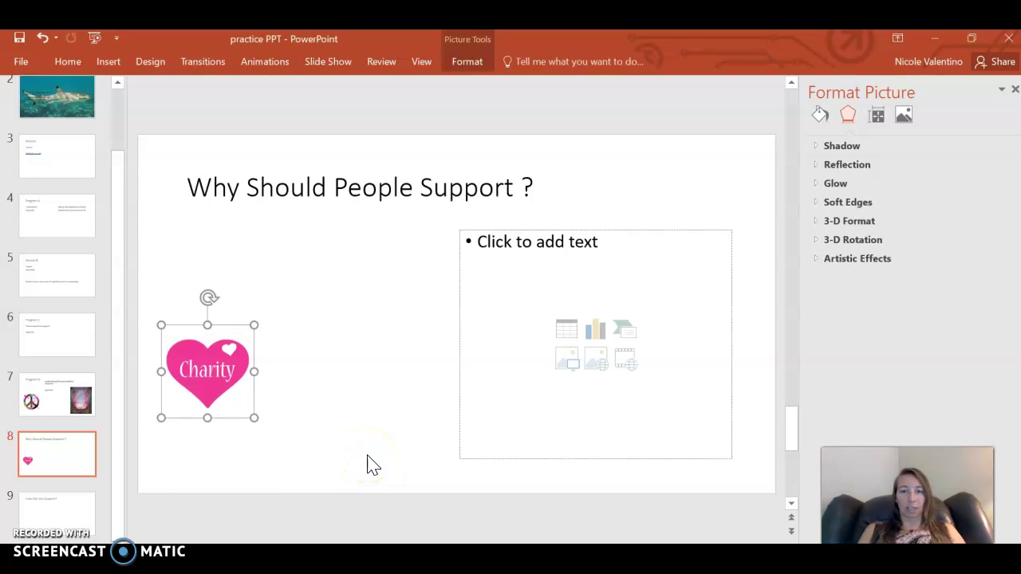
click(60, 399)
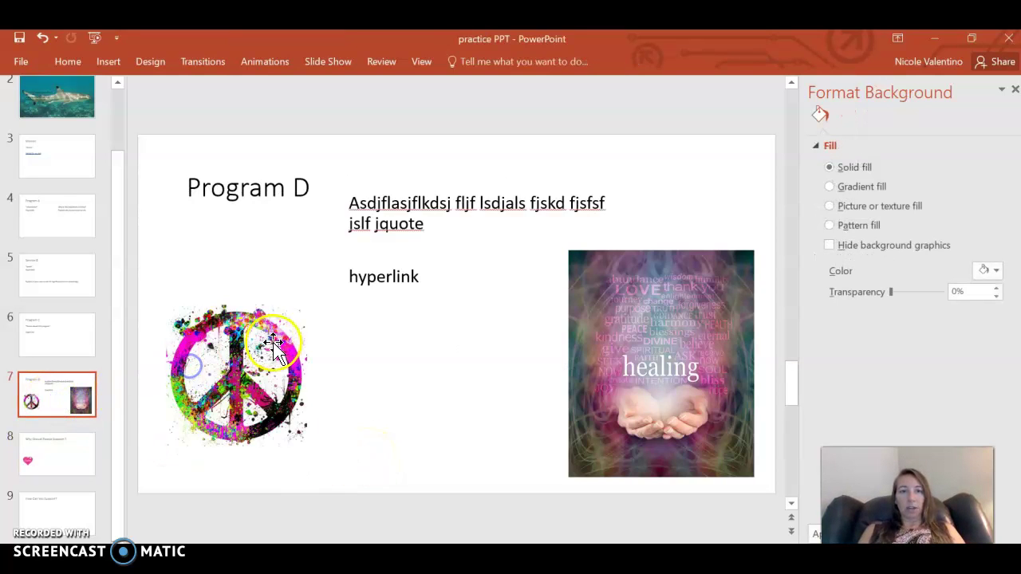
Enlarge the Program D peace-sign picture proportionally, undoing the distorting resizes
click(270, 356)
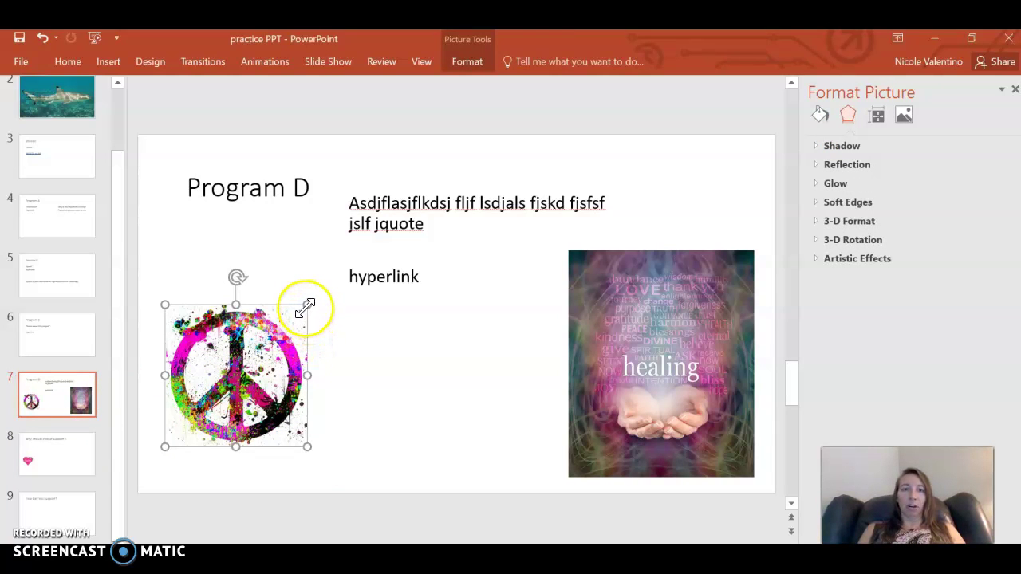
drag(307, 375, 458, 371)
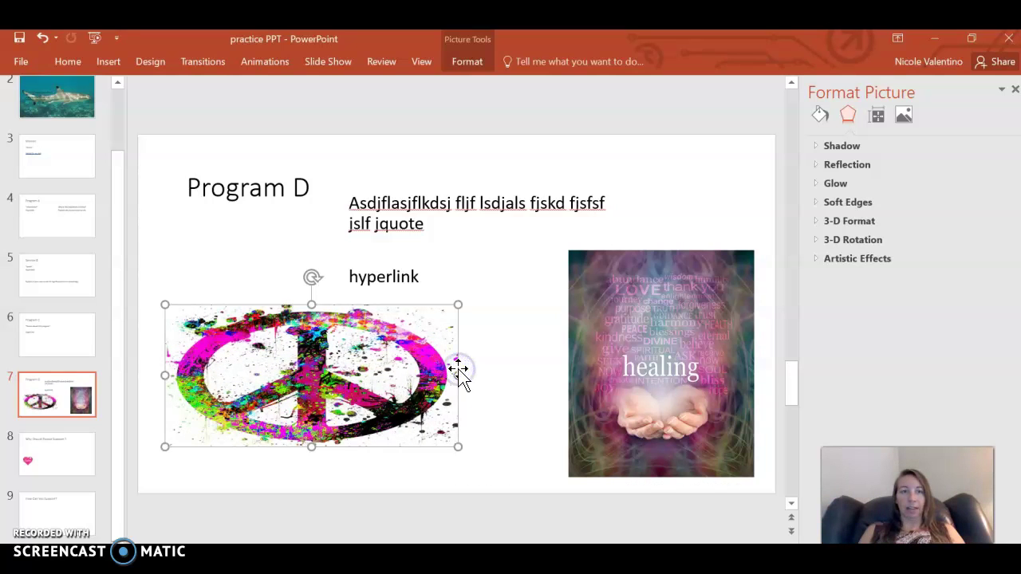
click(44, 40)
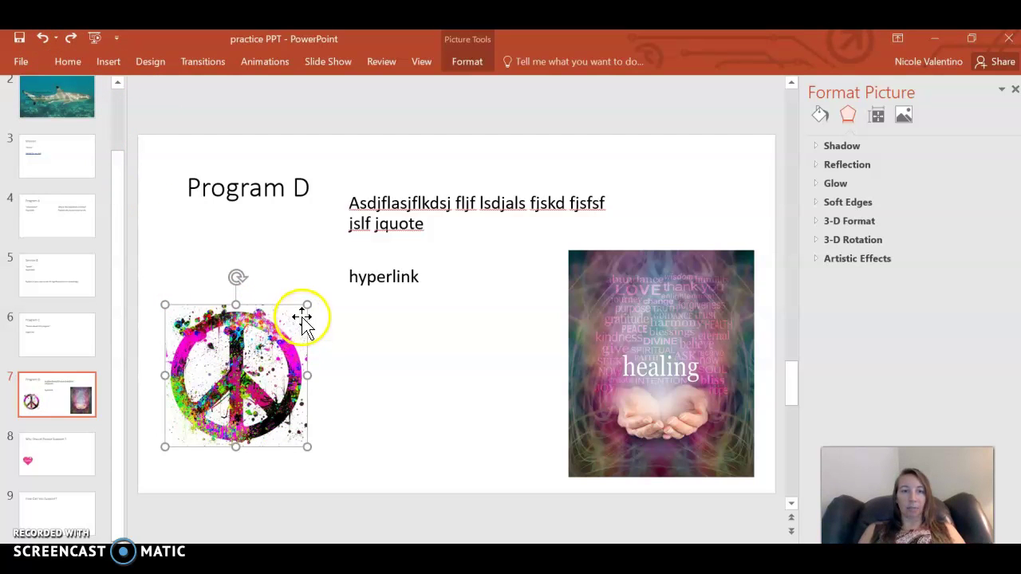
drag(303, 307, 469, 201)
drag(471, 144, 207, 418)
click(42, 39)
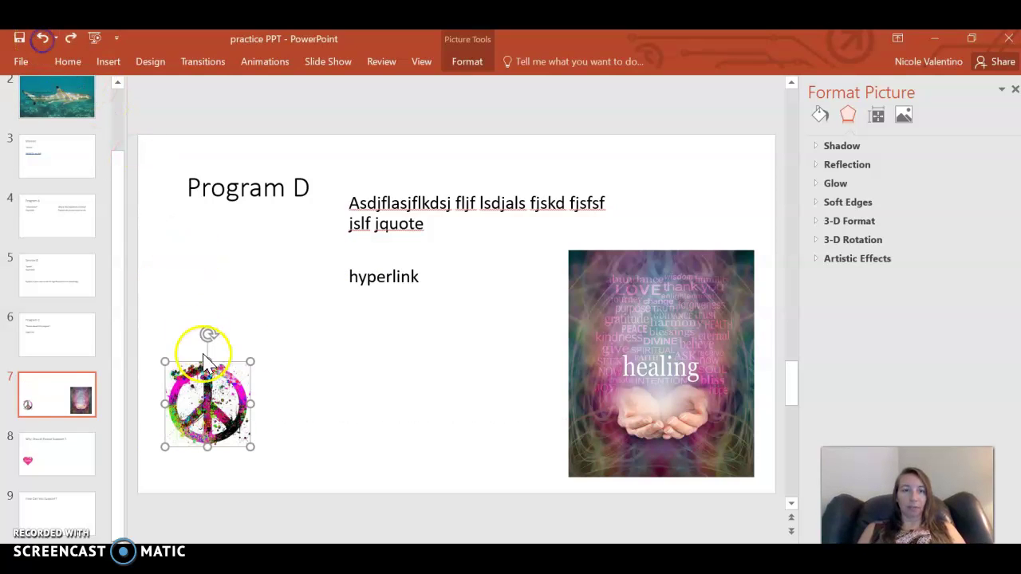
drag(247, 362, 339, 315)
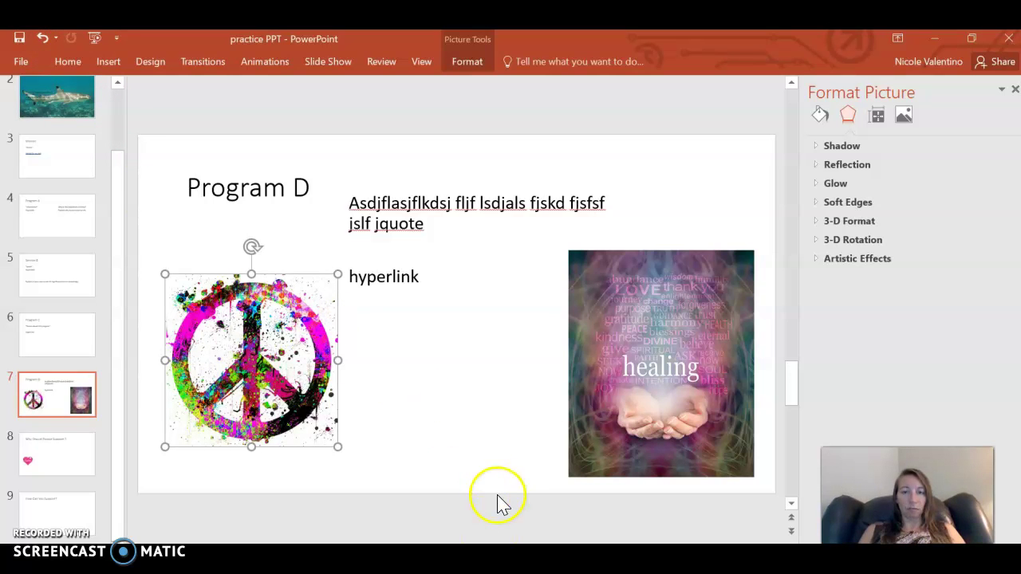
Clear the 'clear graphic images' highlight in Word and return to the presentation
click(478, 503)
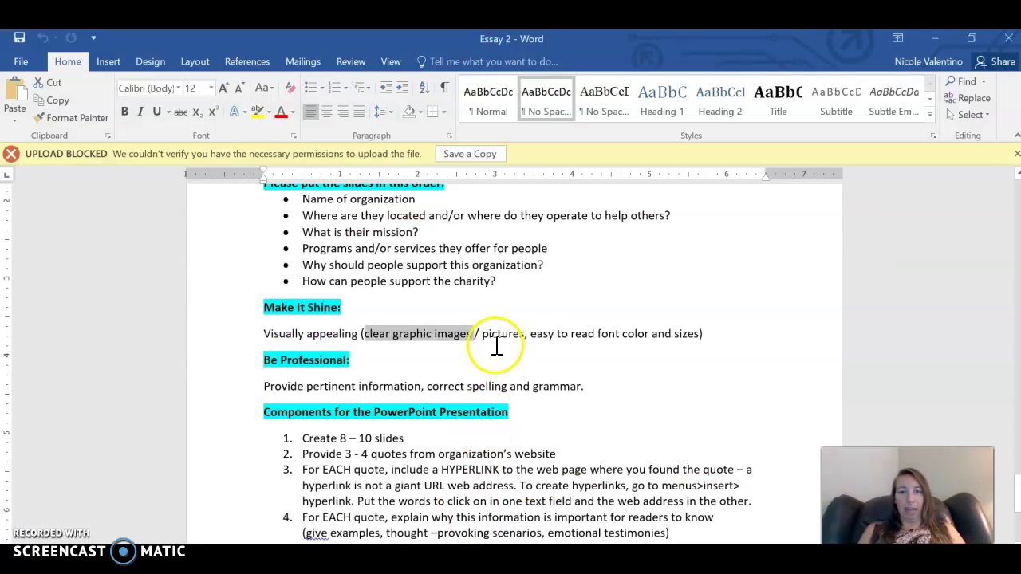
click(451, 364)
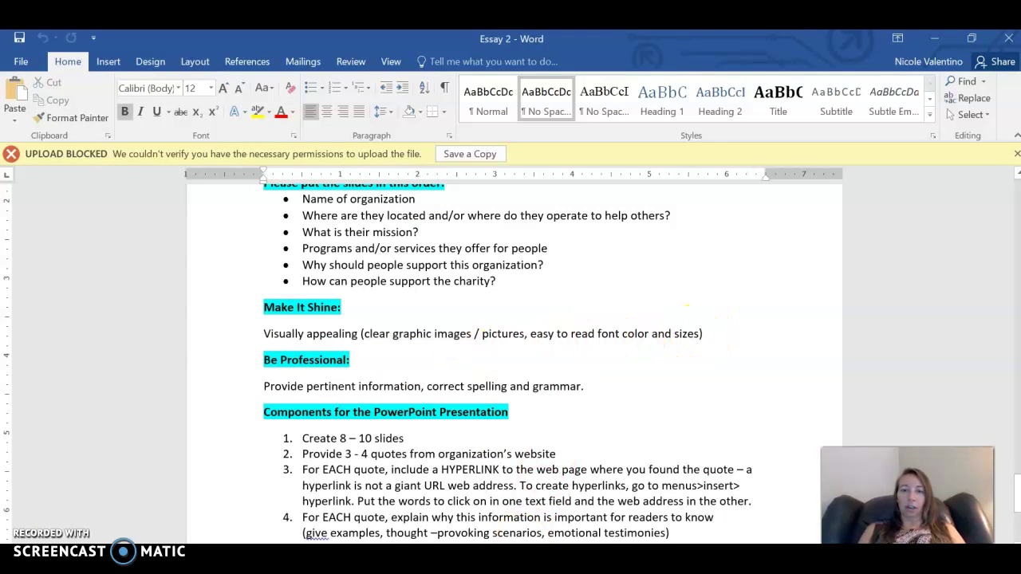
click(164, 337)
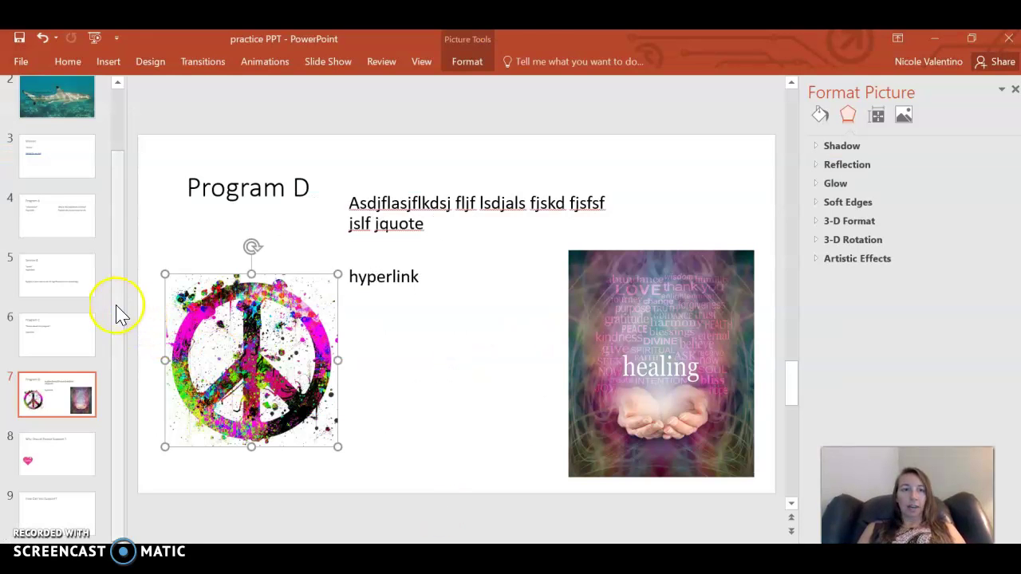
On the shark slide, fix the 'hard' typo in the text over the picture
click(103, 168)
scroll(108, 171, up, 1)
click(107, 169)
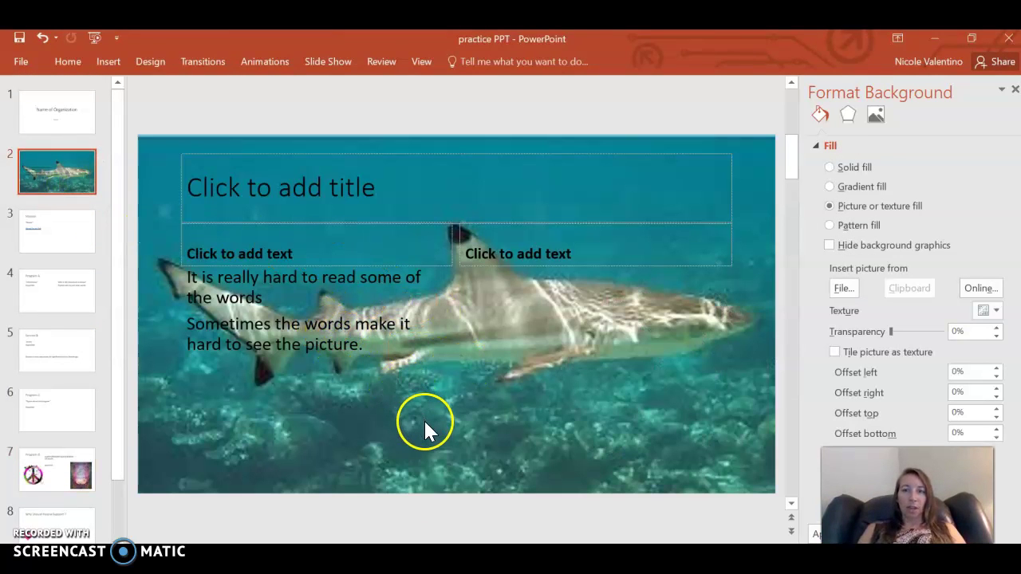
double_click(190, 277)
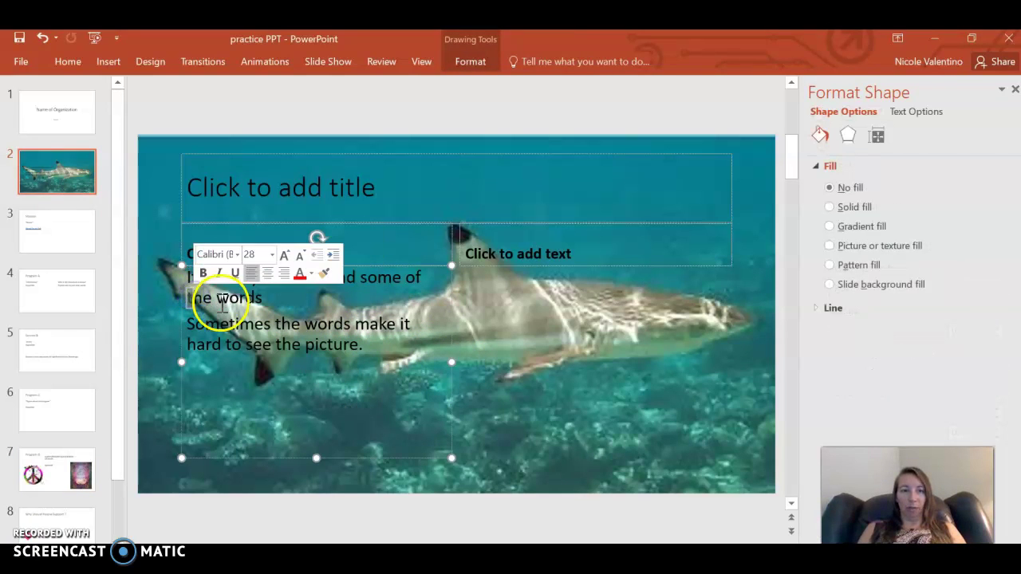
click(416, 327)
key(Delete)
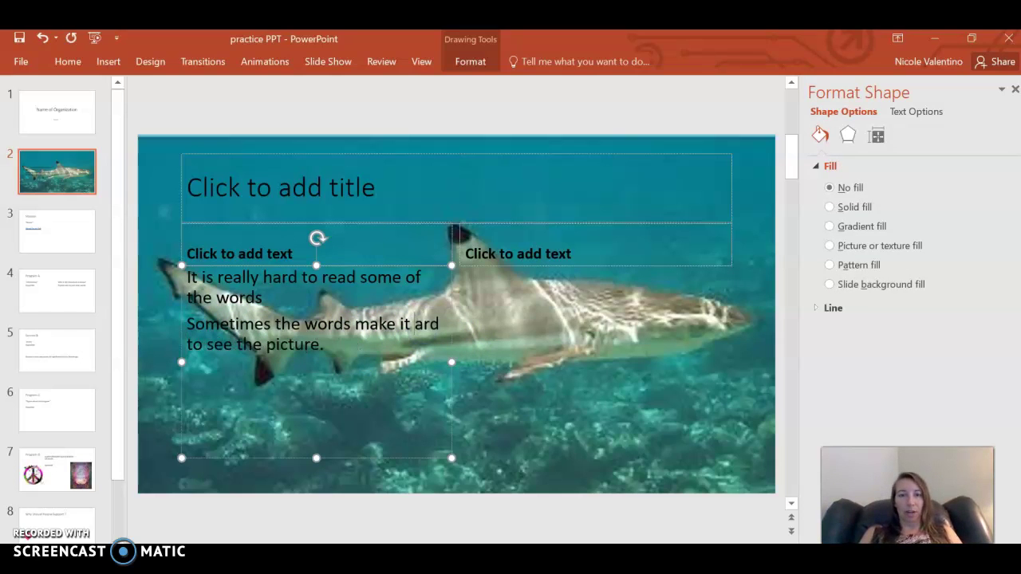
text(h)
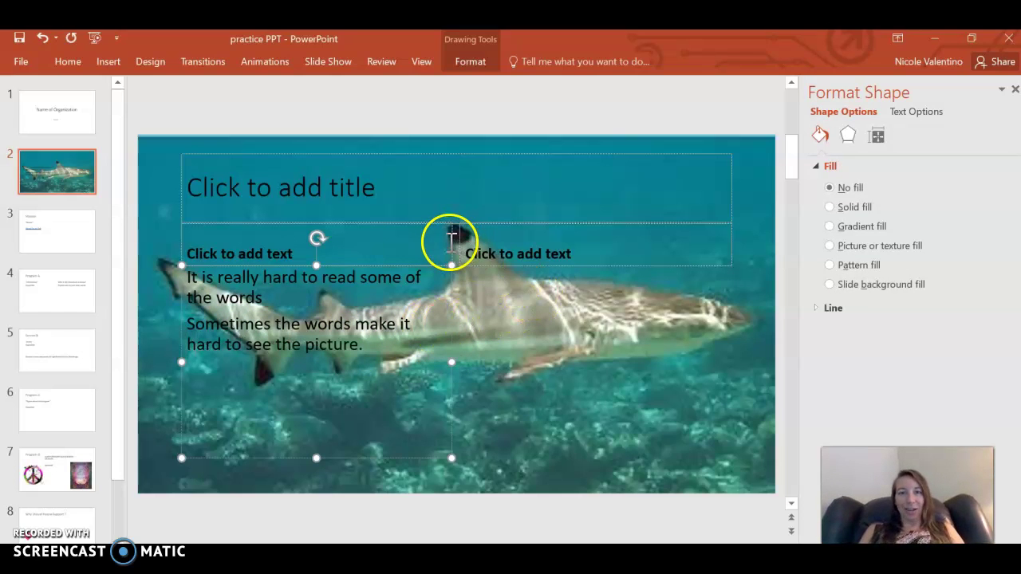
Check slide 2's background settings, then bring up slide 3, Mission
click(452, 244)
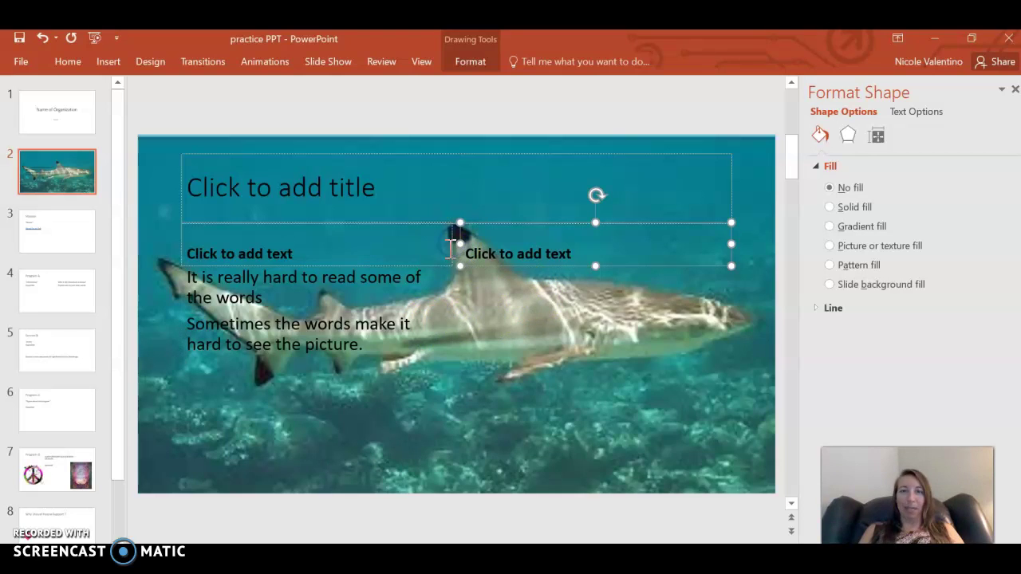
click(443, 307)
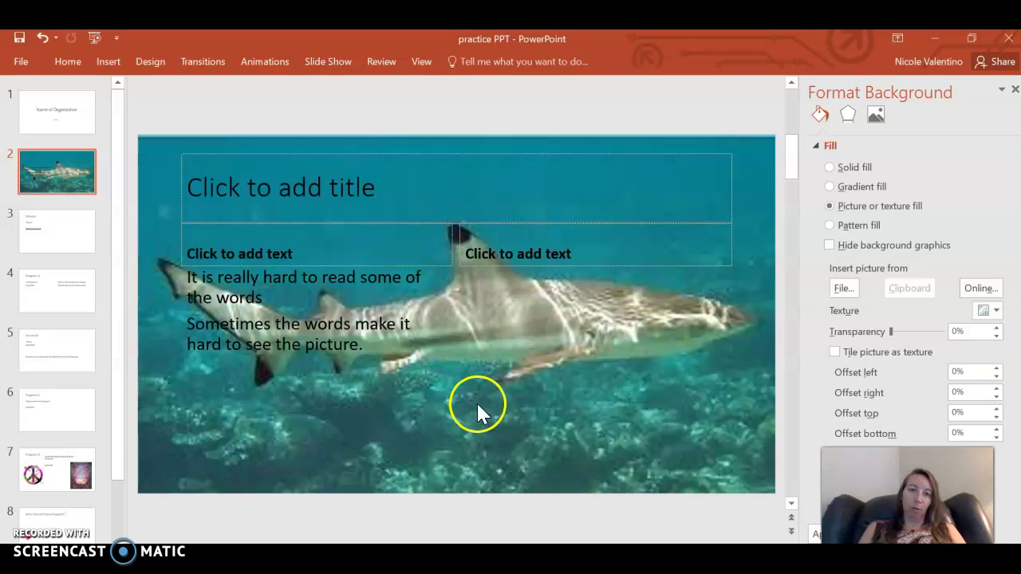
click(62, 251)
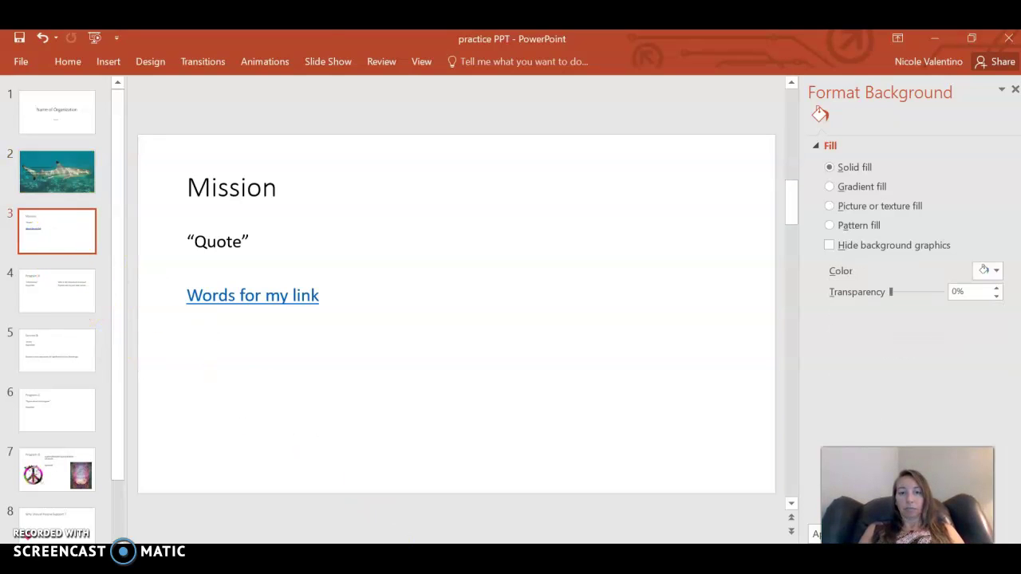
click(479, 562)
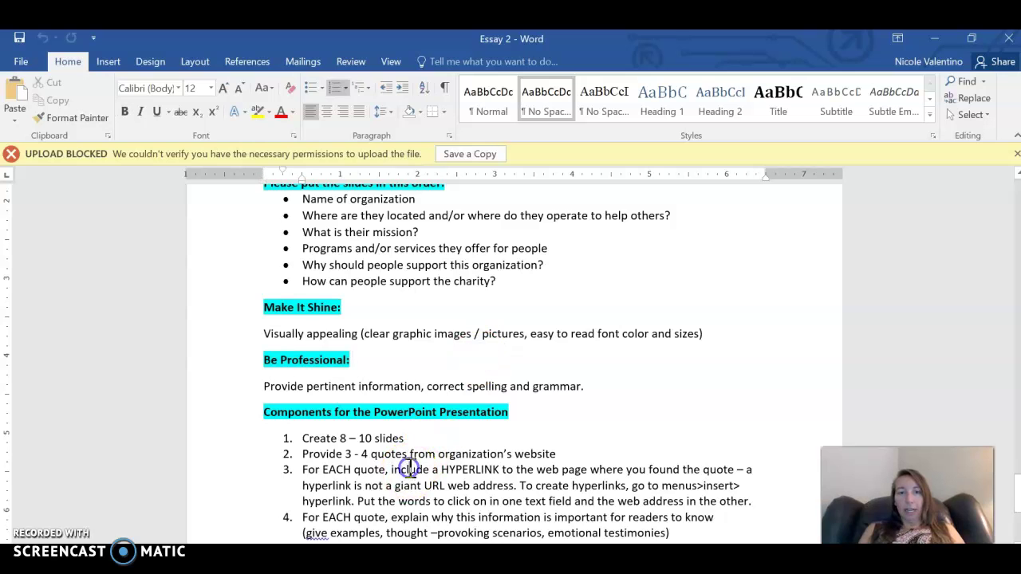
Highlight the quotes (item 2) and hyperlink (item 3) requirements in Essay 2's component list
scroll(410, 469, down, 3)
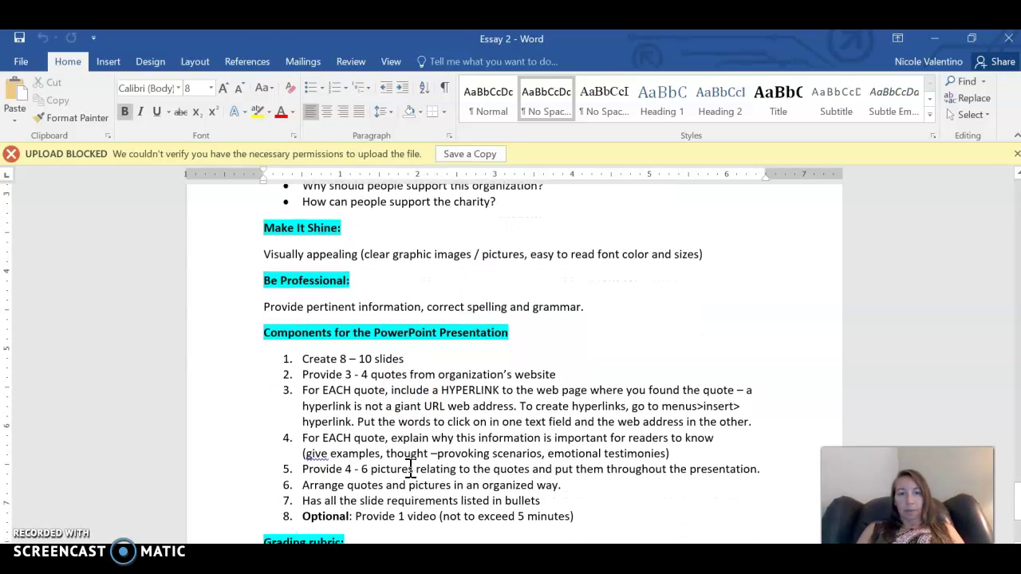
drag(303, 336, 436, 337)
click(357, 364)
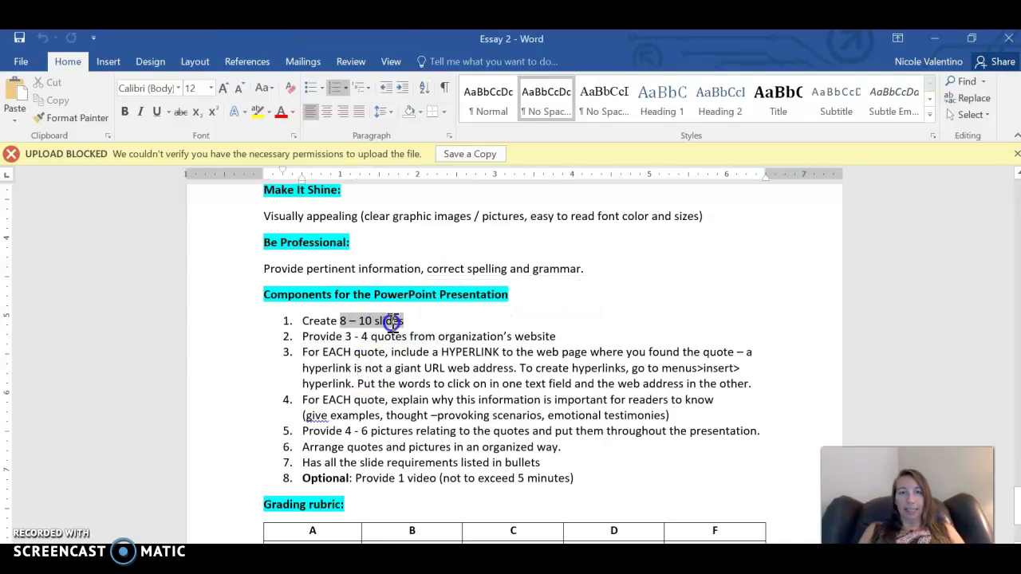
drag(303, 337, 361, 336)
drag(433, 338, 520, 340)
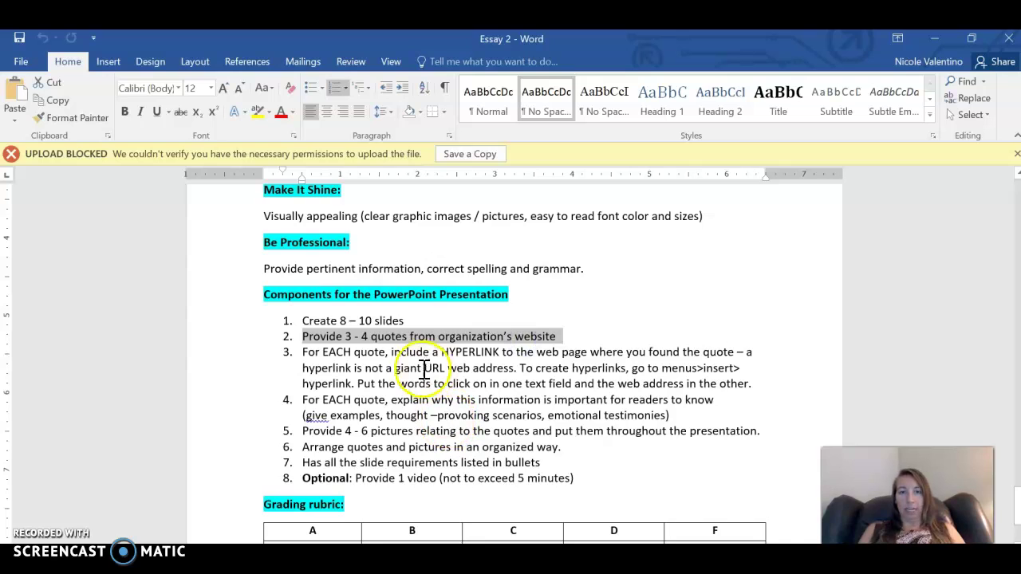
drag(304, 352, 507, 353)
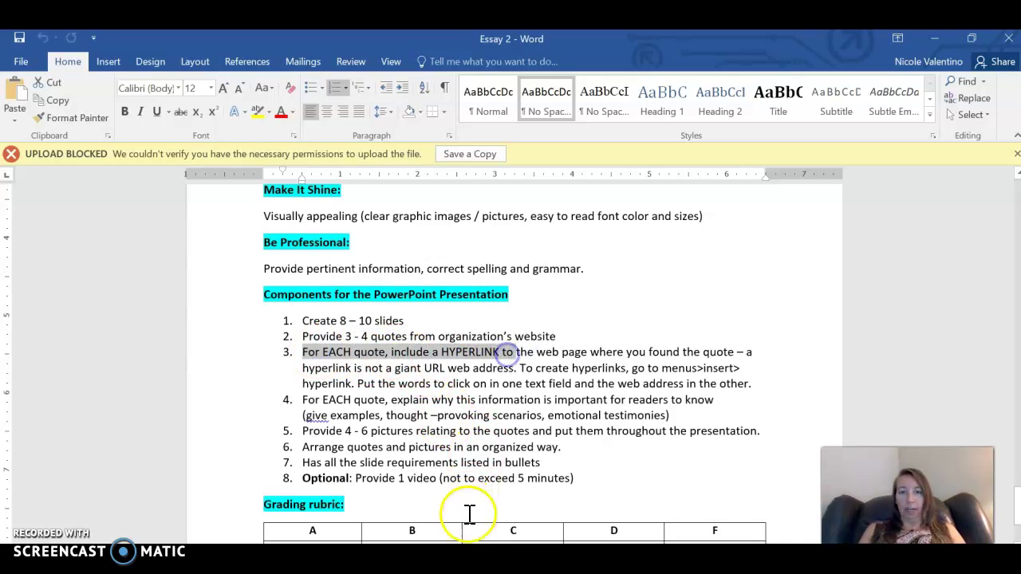
key(alt+Tab)
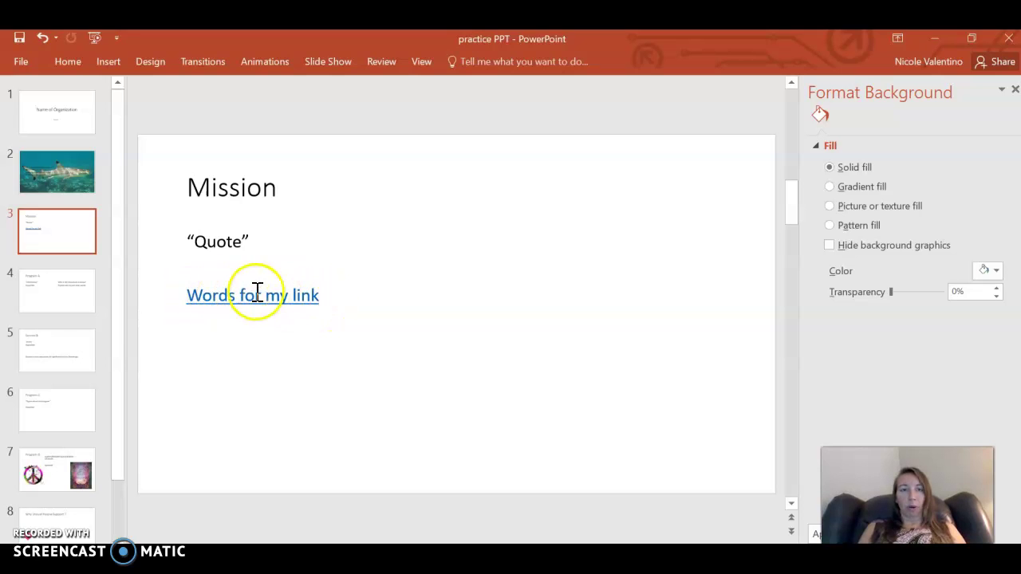
Place the cursor after 'Words for my link' and return with the library page URL copied
click(329, 296)
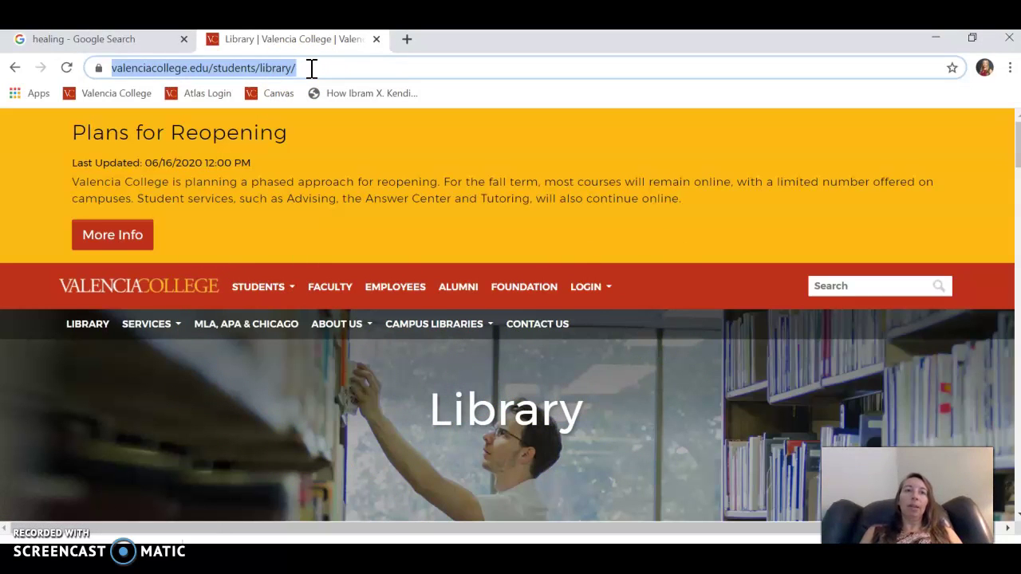
click(139, 40)
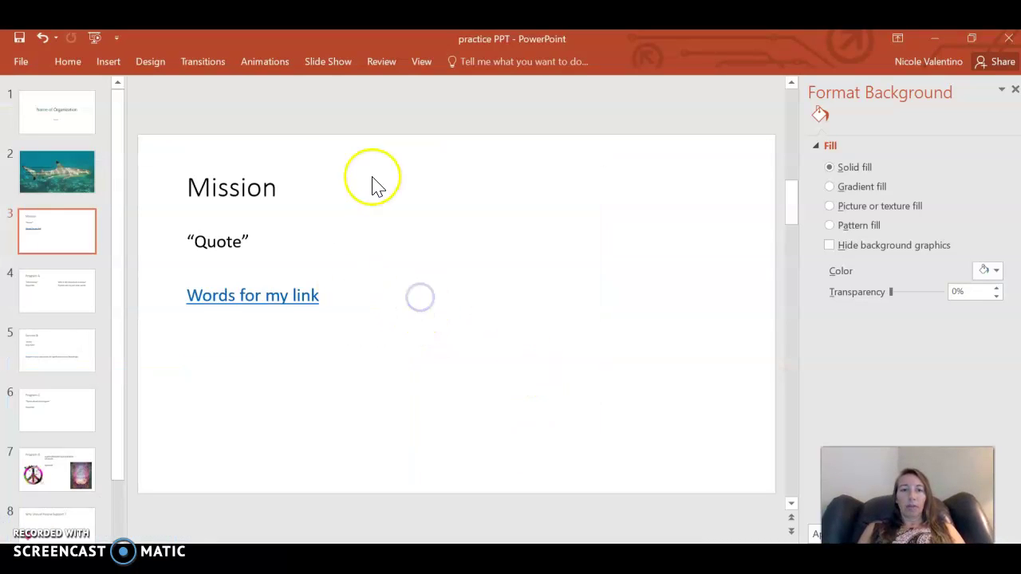
On slide 4, Program A, insert a 'Display!' hyperlink to the library page after 'Hyperlink'
click(105, 67)
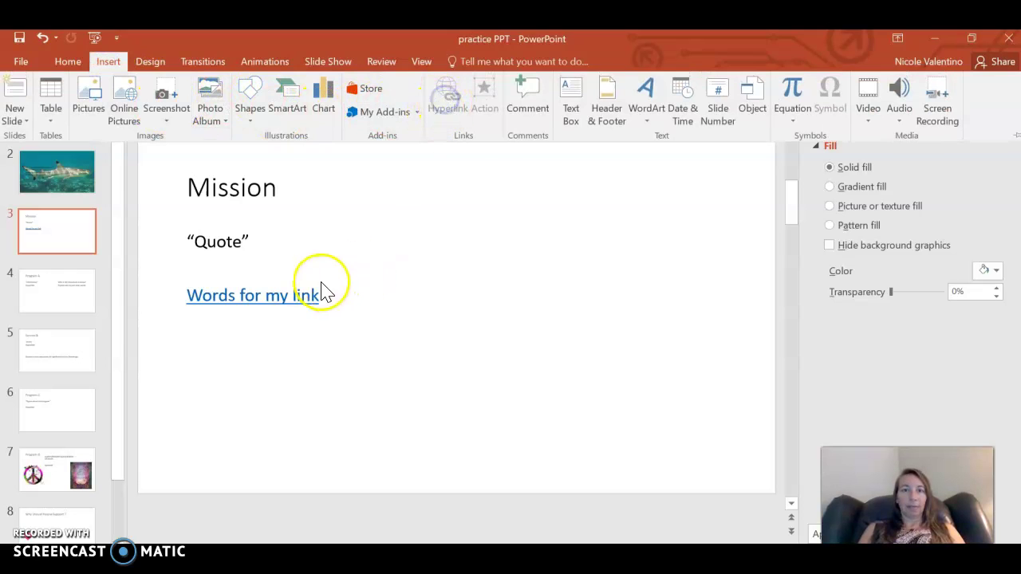
click(62, 296)
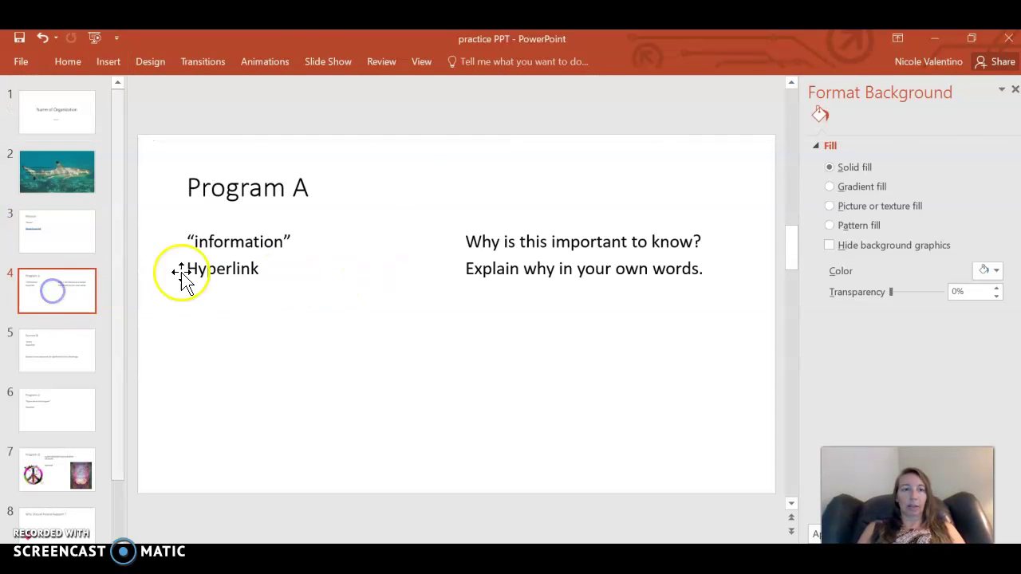
click(278, 276)
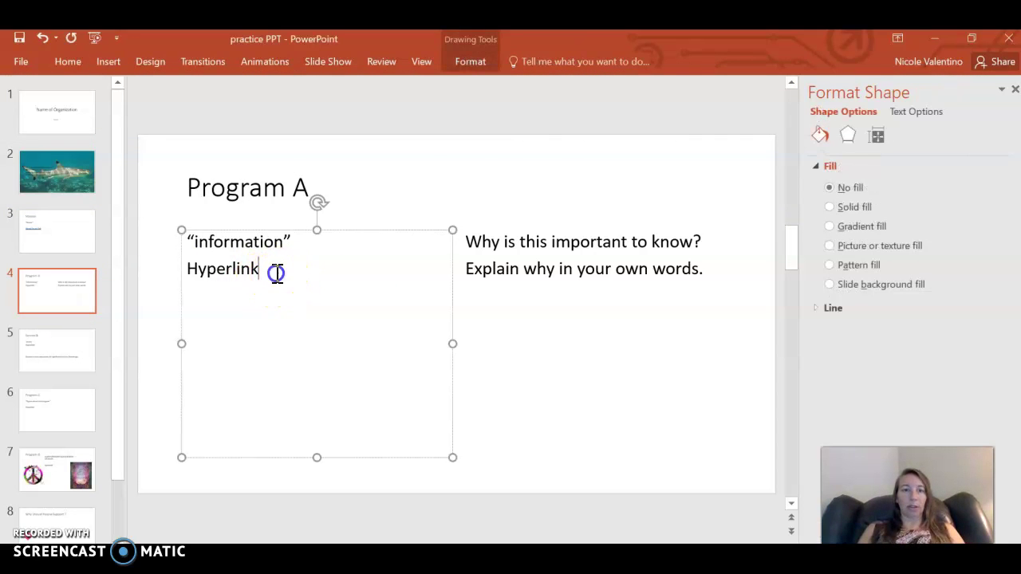
click(106, 62)
click(448, 100)
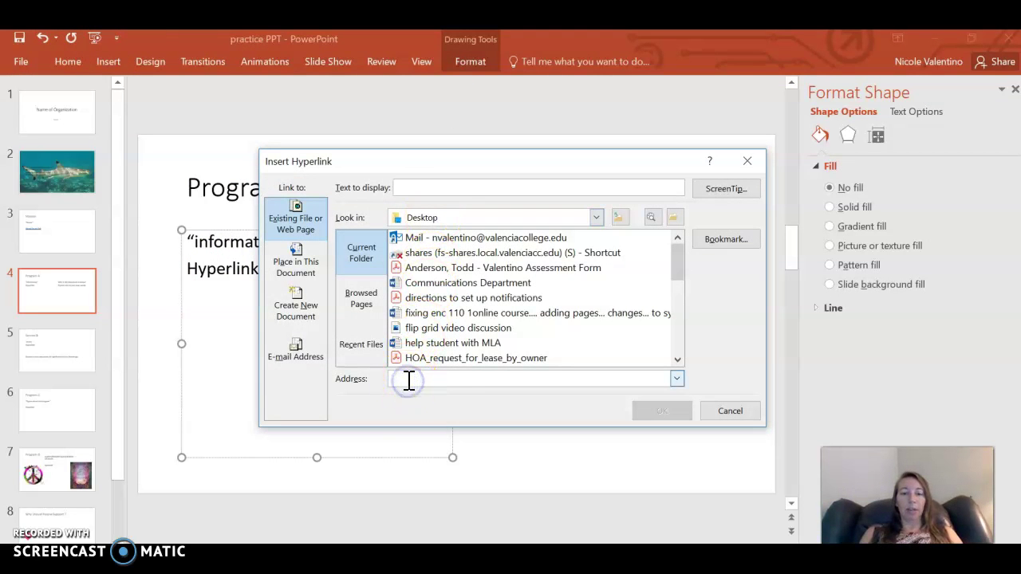
text(https://valenciacollege.edu/students/library/)
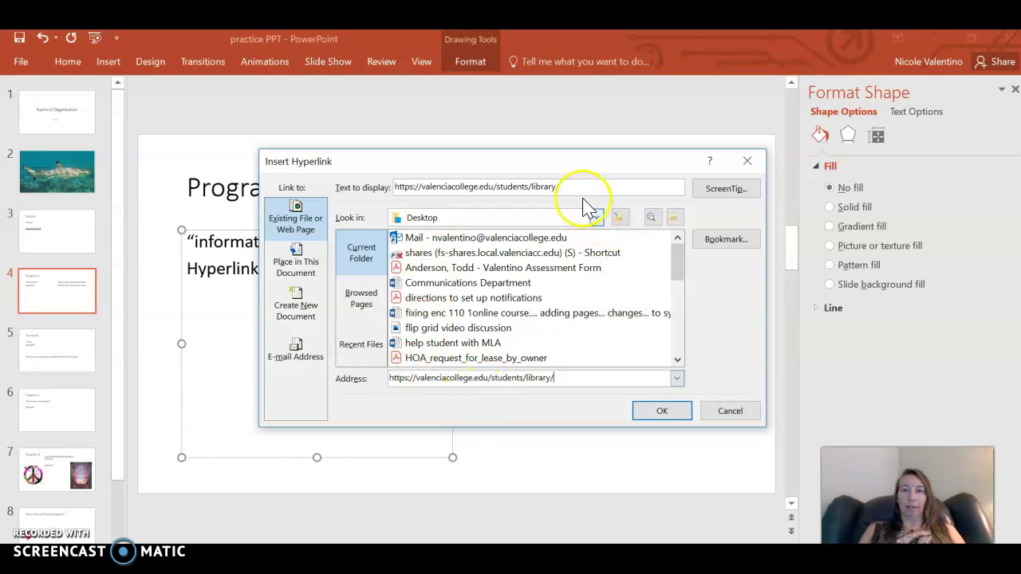
drag(539, 188, 380, 182)
key(ctrl+c)
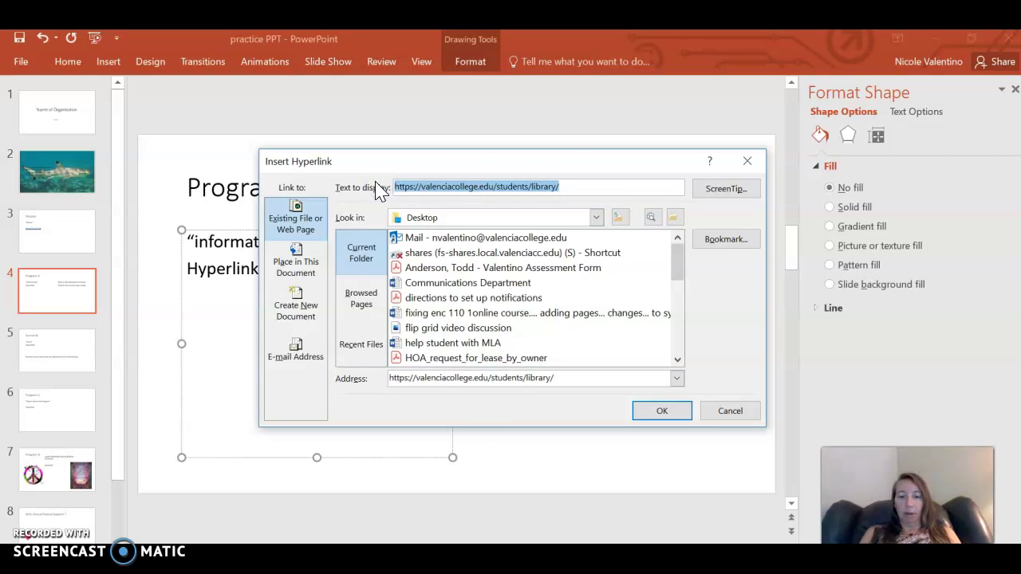
text(Di)
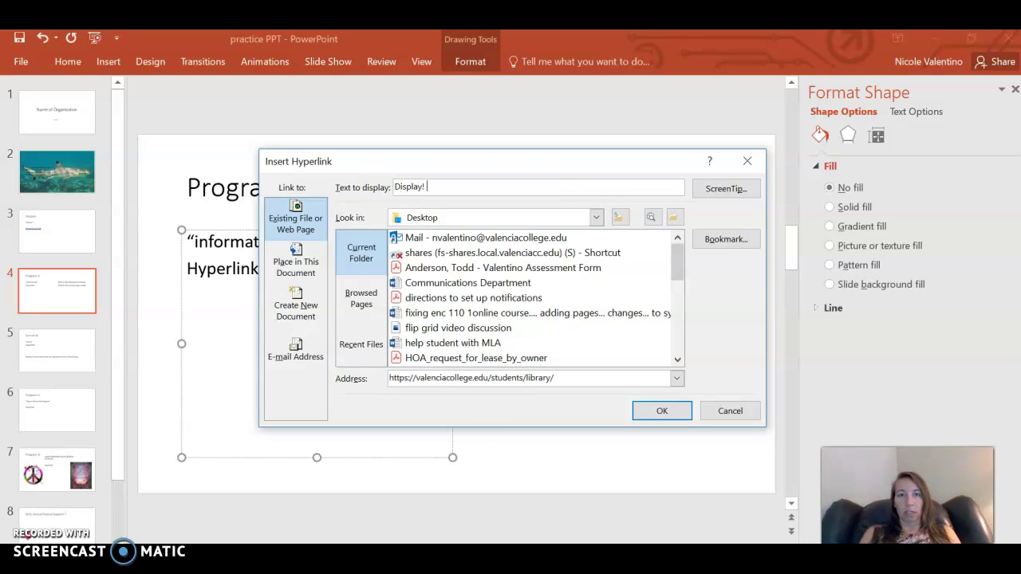
text(splay!)
click(665, 421)
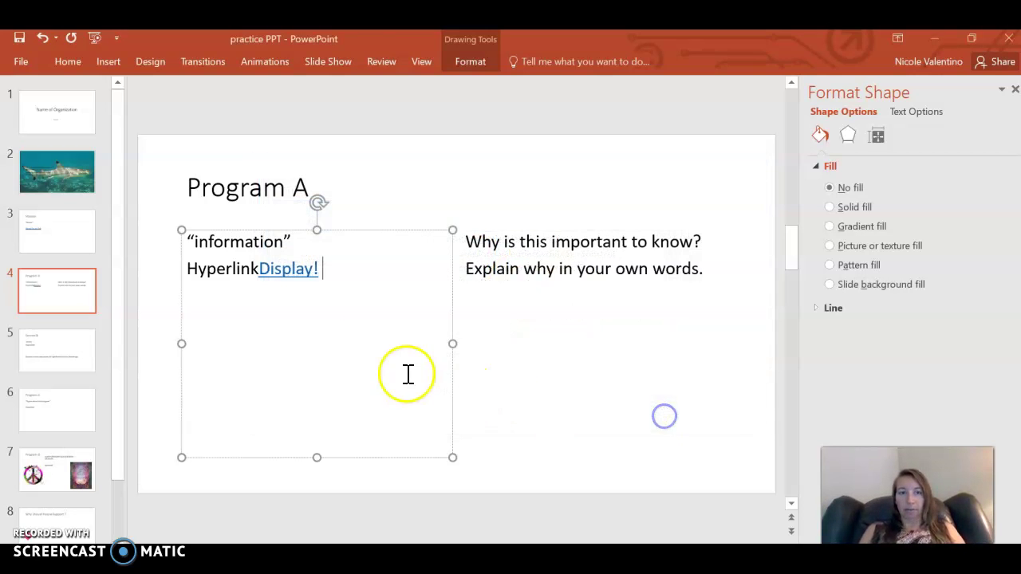
Replace 'Hyperlink' with the pasted library URL, then delete that URL and the empty lines
drag(207, 276, 193, 274)
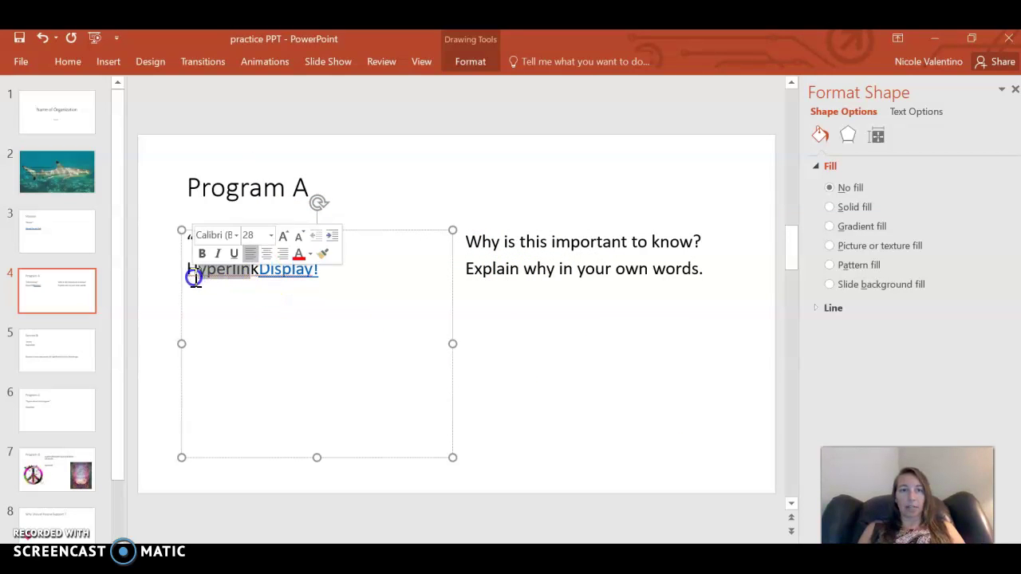
key(BackSpace)
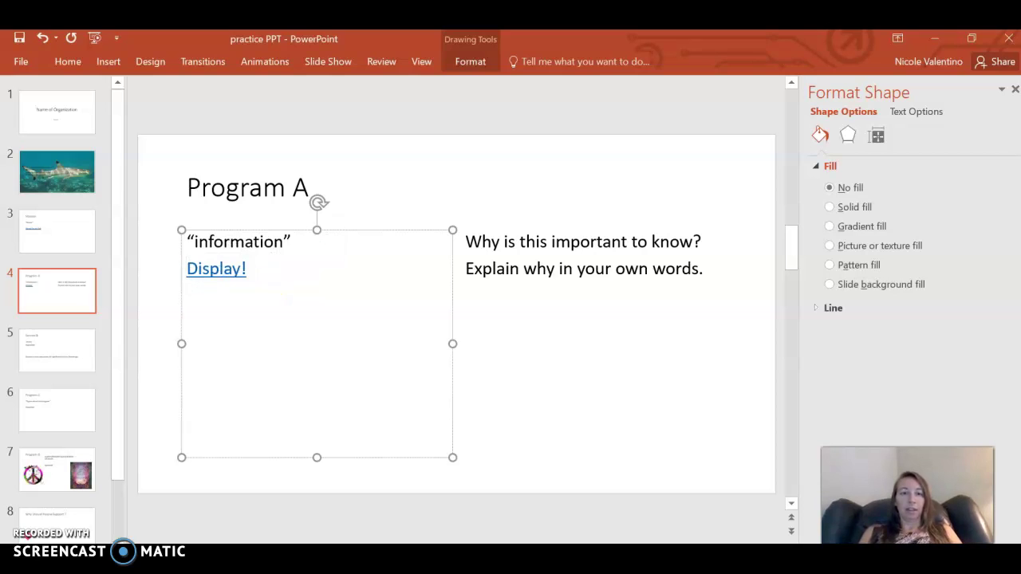
key(ctrl+v)
key(Return)
key(Return)
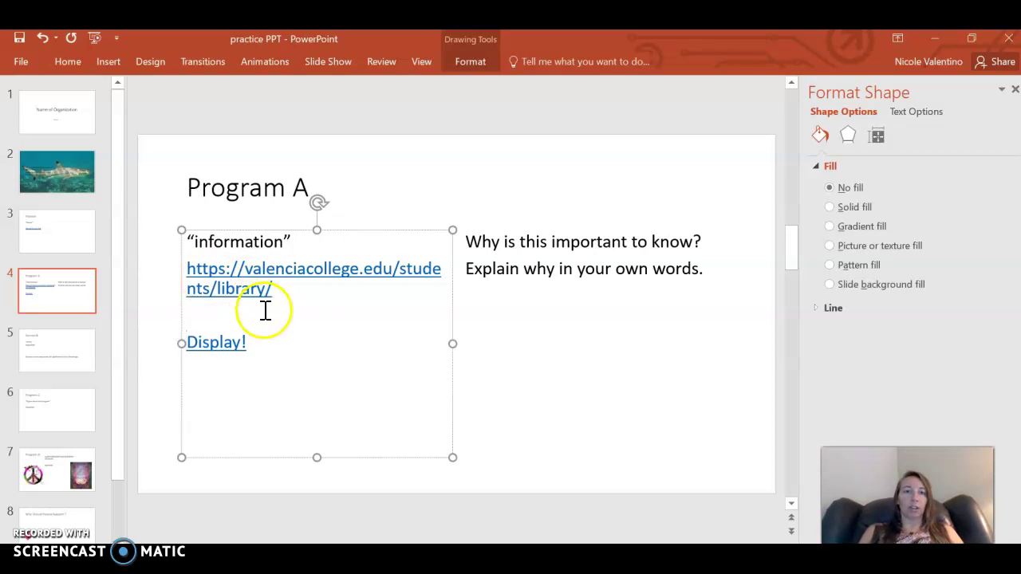
double_click(210, 341)
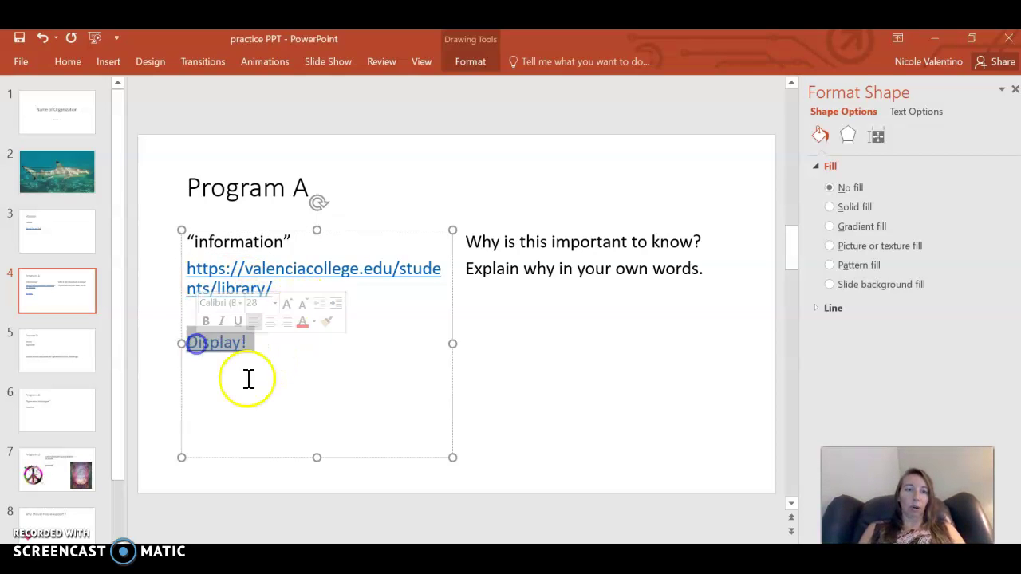
click(301, 391)
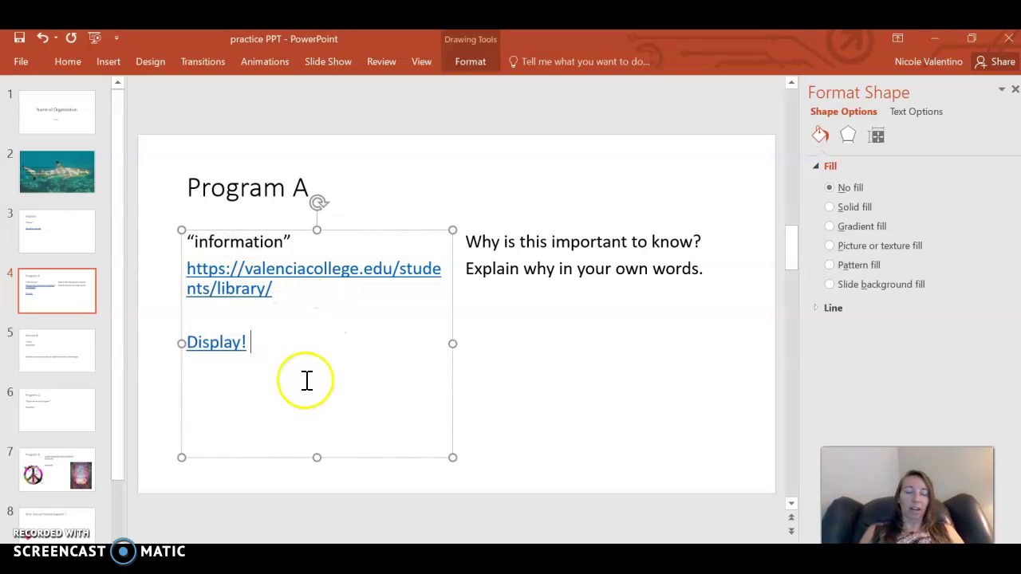
drag(255, 291, 189, 279)
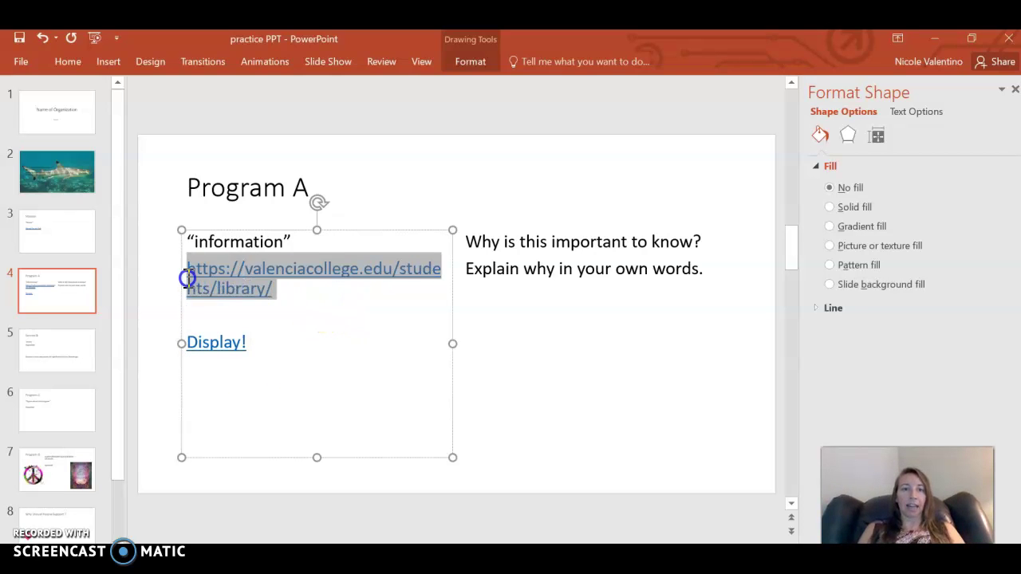
key(Delete)
key(Delete)
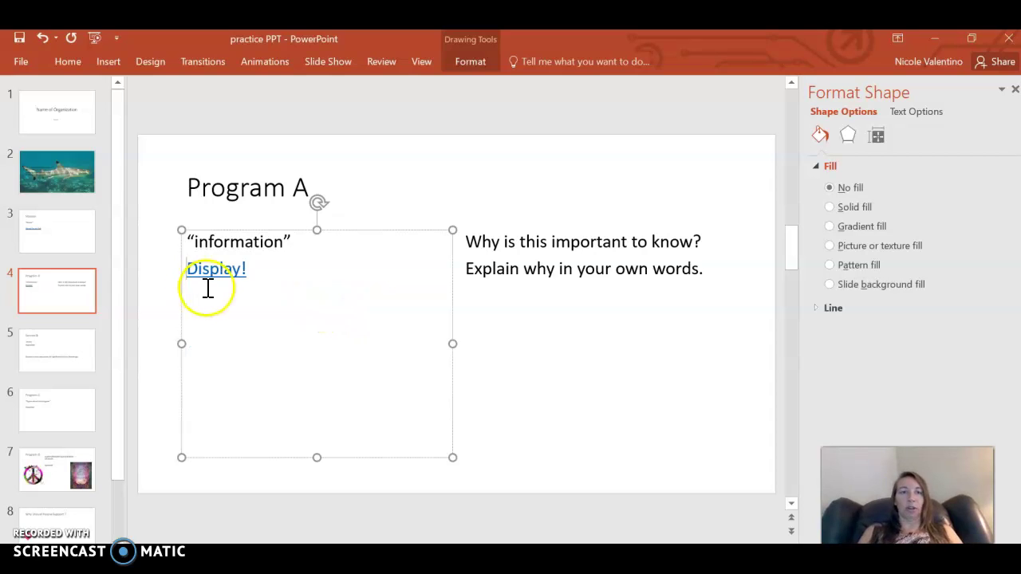
Confirm 'information' now sits directly above the Display! link, then go to Word
drag(204, 245, 280, 242)
click(264, 269)
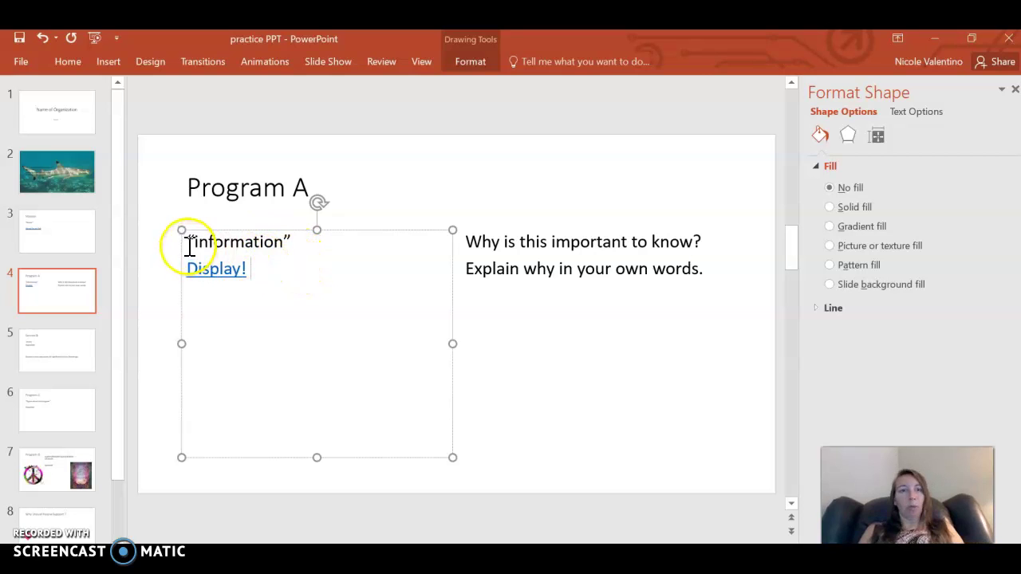
drag(215, 242, 283, 241)
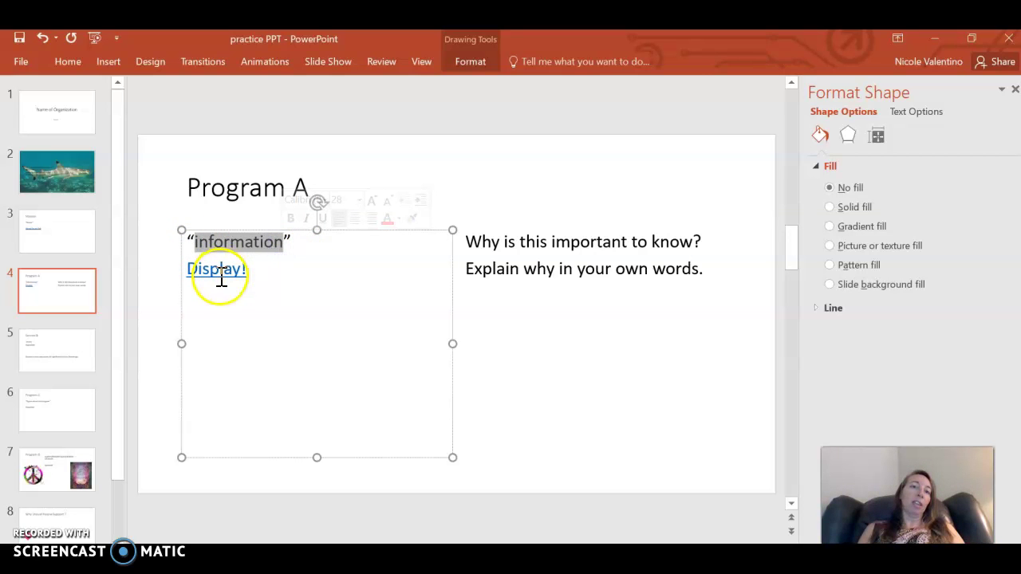
click(299, 301)
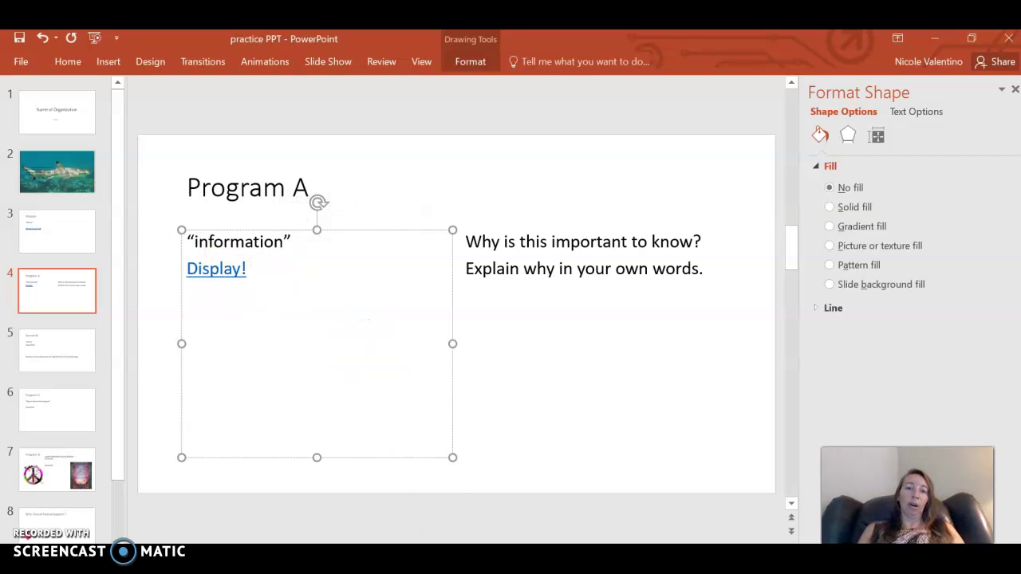
click(482, 498)
Highlight the hyperlink requirement in item 3 of the Word essay list
click(359, 360)
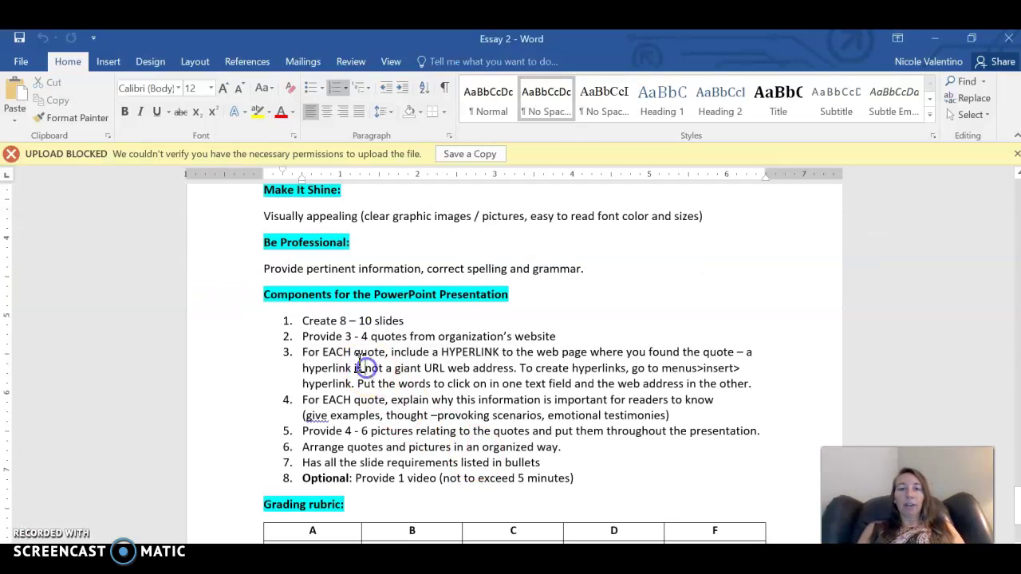
drag(357, 353, 455, 351)
click(451, 385)
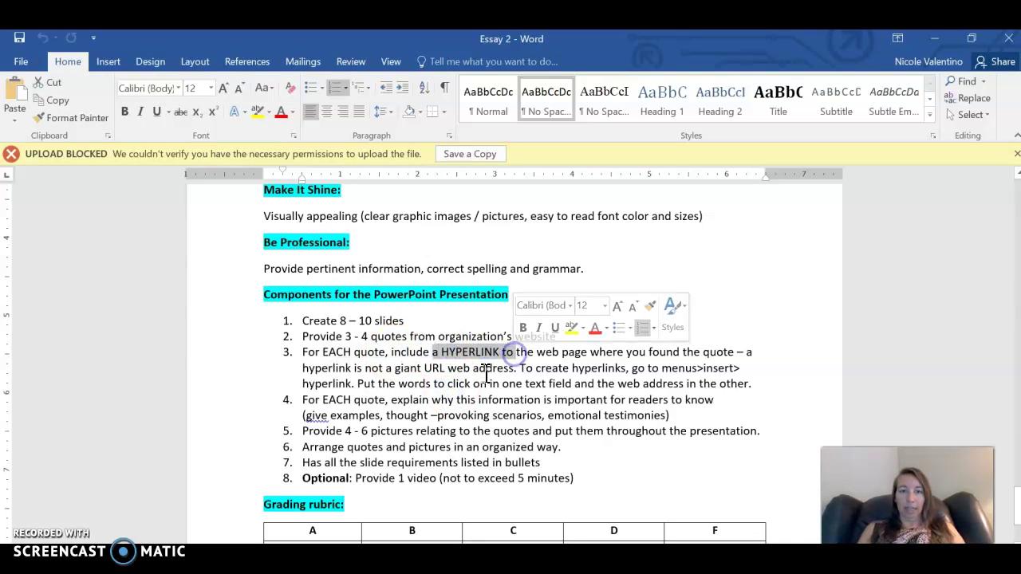
Highlight item 4's explain-why requirement, then the Program A 'Why is this important' prompt in PowerPoint
drag(329, 400, 489, 408)
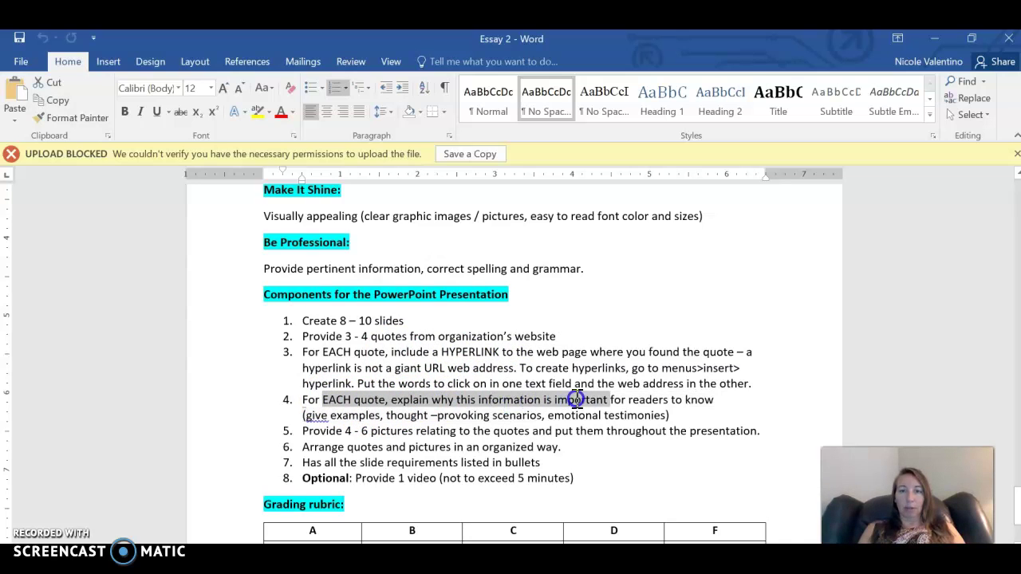
drag(689, 399, 715, 400)
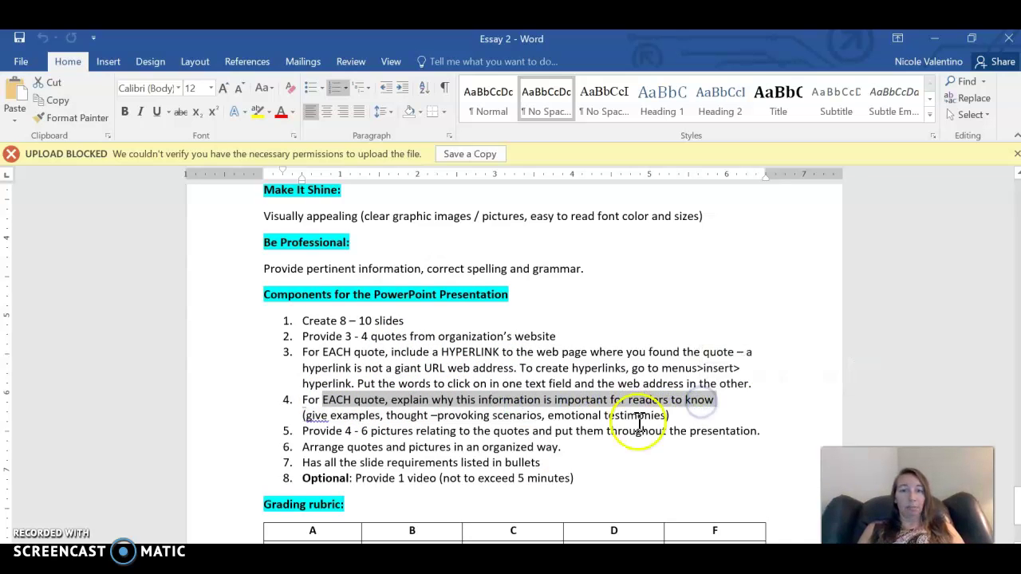
key(alt+Tab)
drag(478, 241, 681, 269)
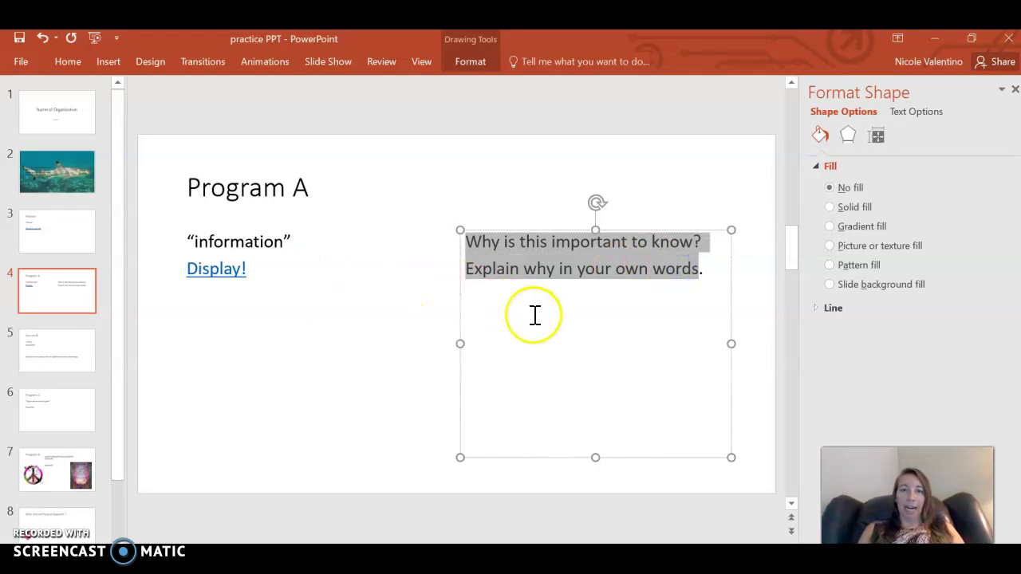
On the Service B slide, highlight the quote, Hyperlink! and 'Explain in your own words' text, then return to Word
click(55, 355)
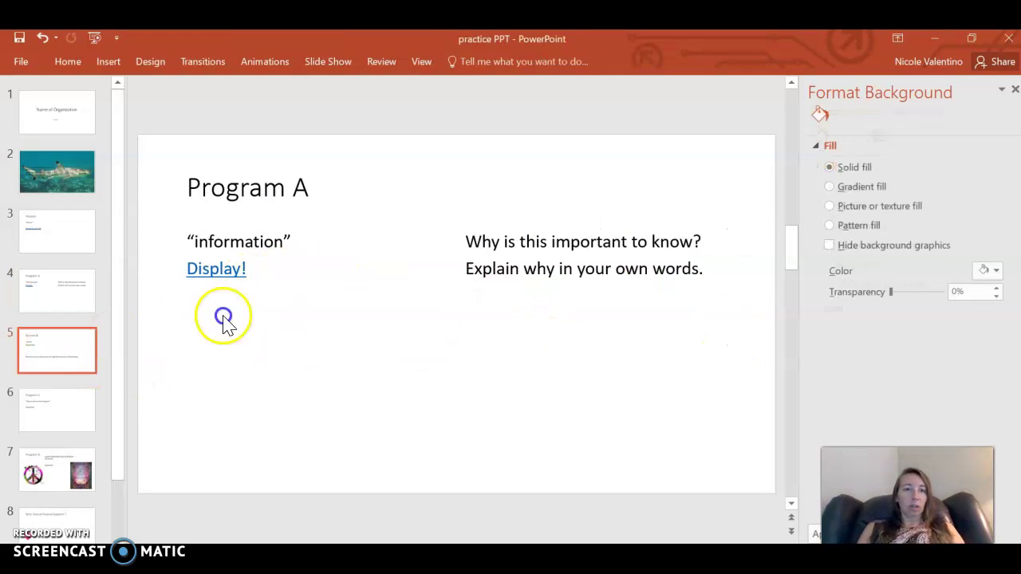
click(197, 241)
drag(260, 264, 187, 239)
drag(187, 375, 464, 385)
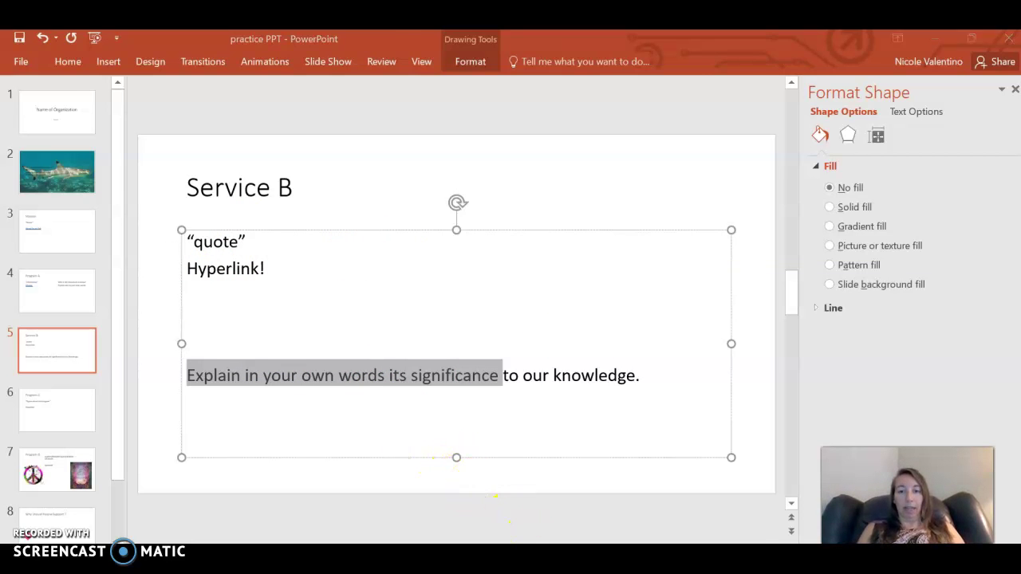
key(alt+Tab)
click(471, 415)
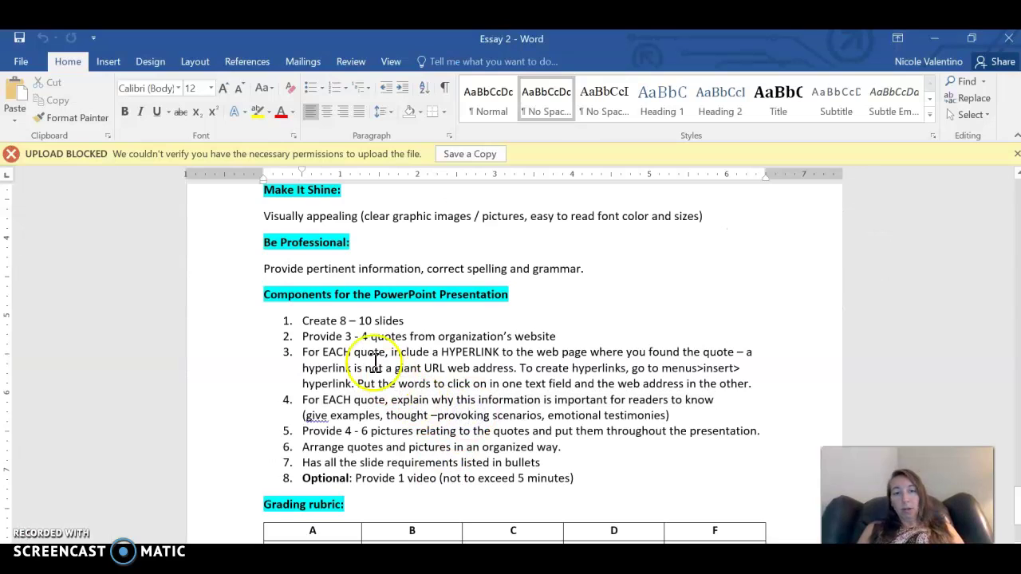
Highlight Word requirements 2–5: quote count, hyperlinks, explanation with examples through testimonies, and picture
drag(335, 336, 416, 336)
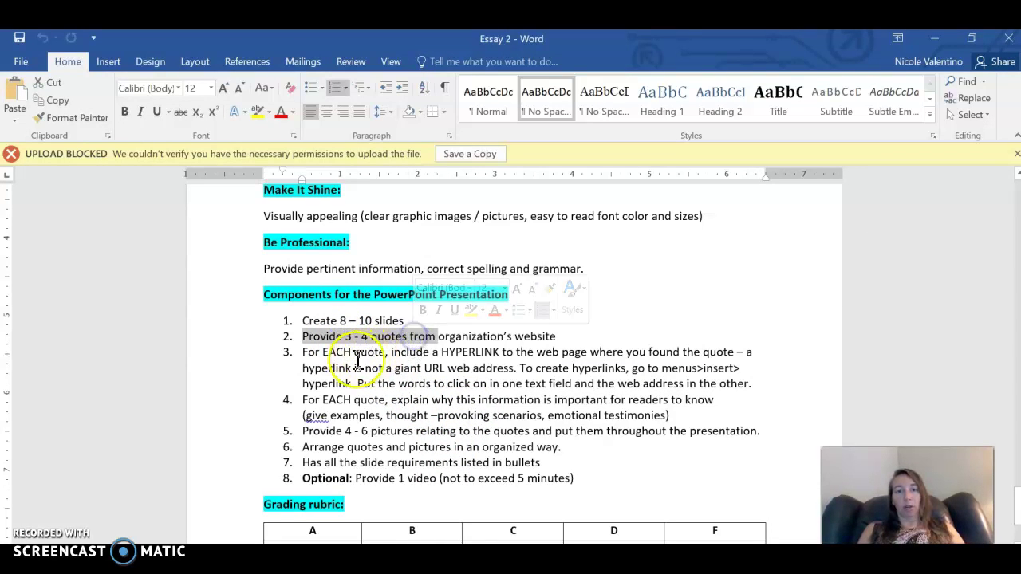
drag(335, 352, 490, 354)
drag(304, 399, 539, 401)
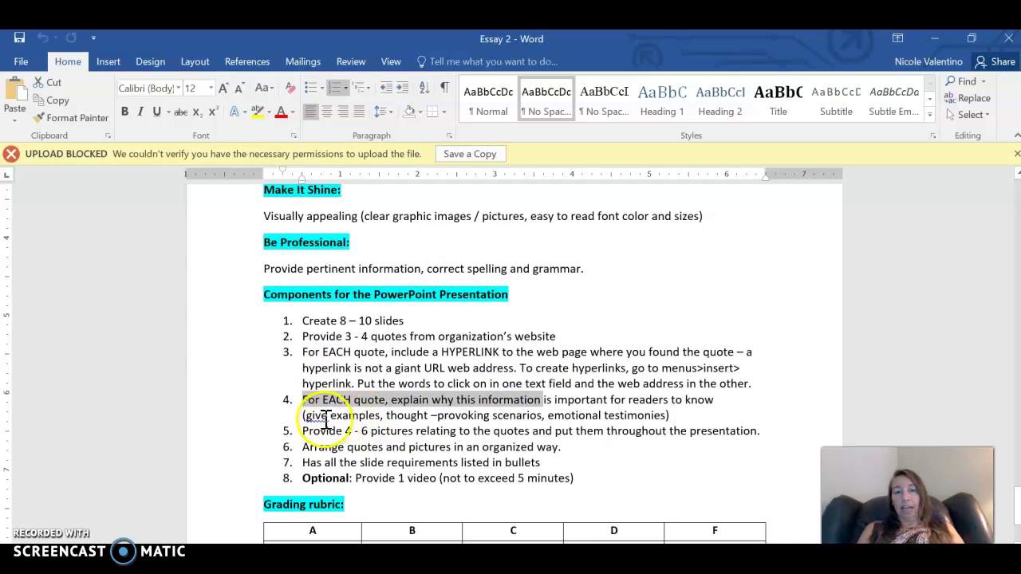
drag(310, 418, 338, 416)
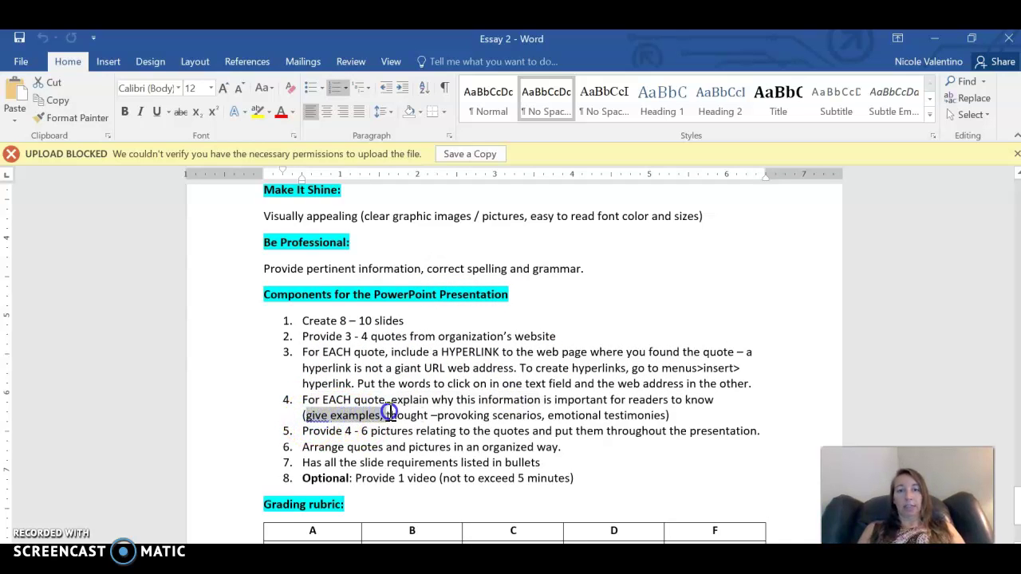
drag(463, 409, 545, 414)
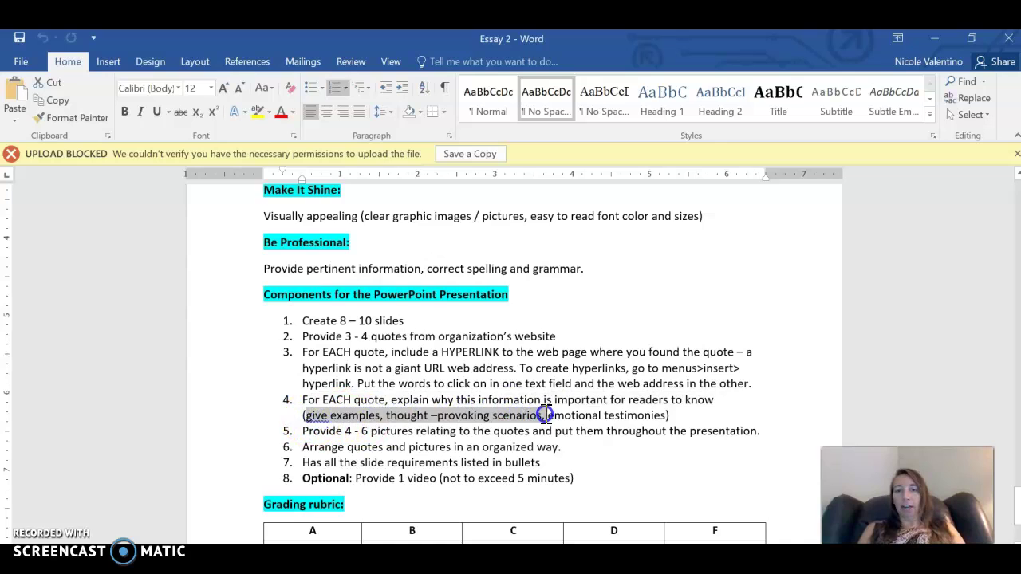
drag(619, 419, 646, 428)
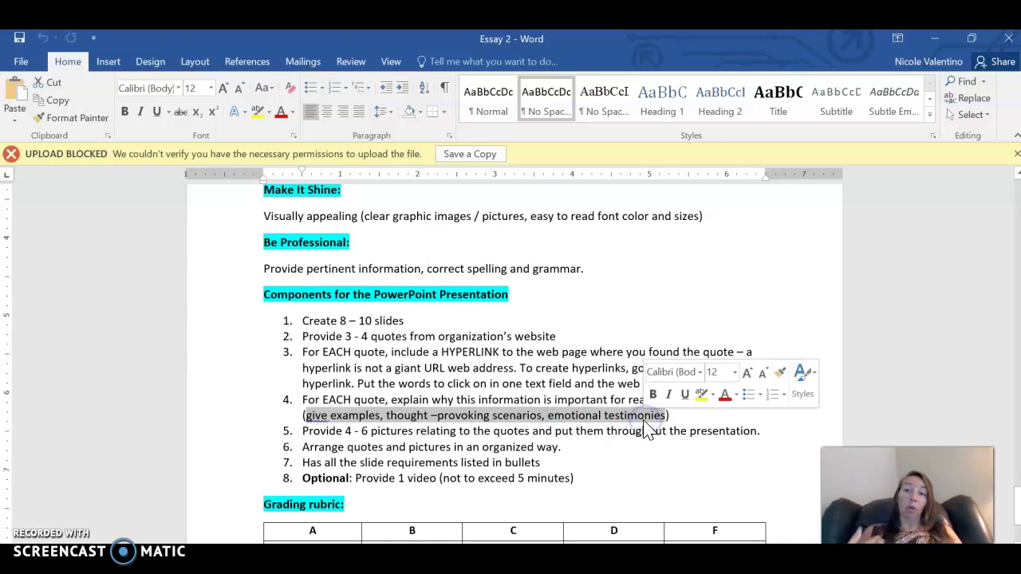
click(642, 432)
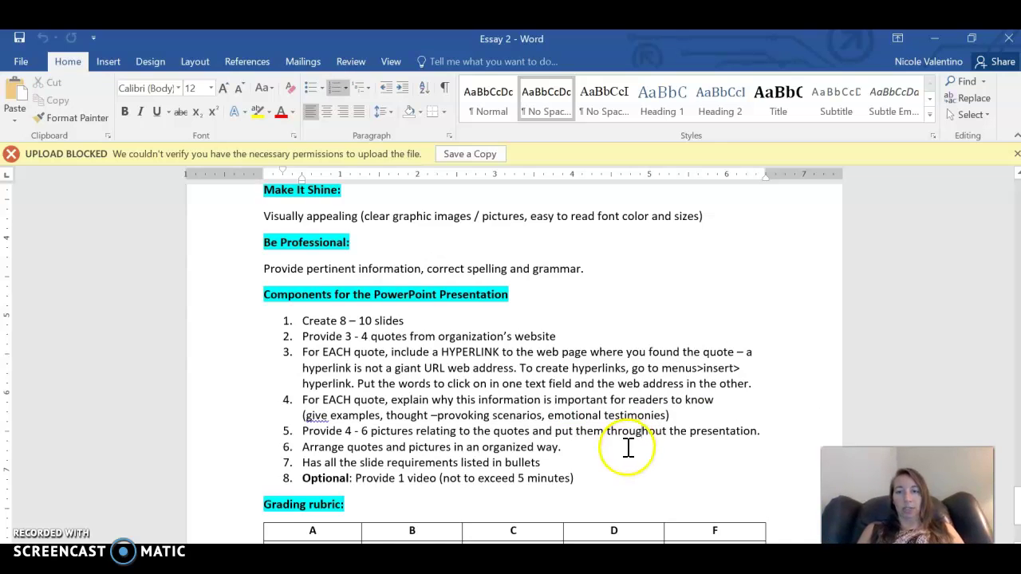
drag(303, 431, 481, 445)
Save the cupped-hands healing image from Google Images as energy-healing, then return to the practice PPT
key(alt+Tab)
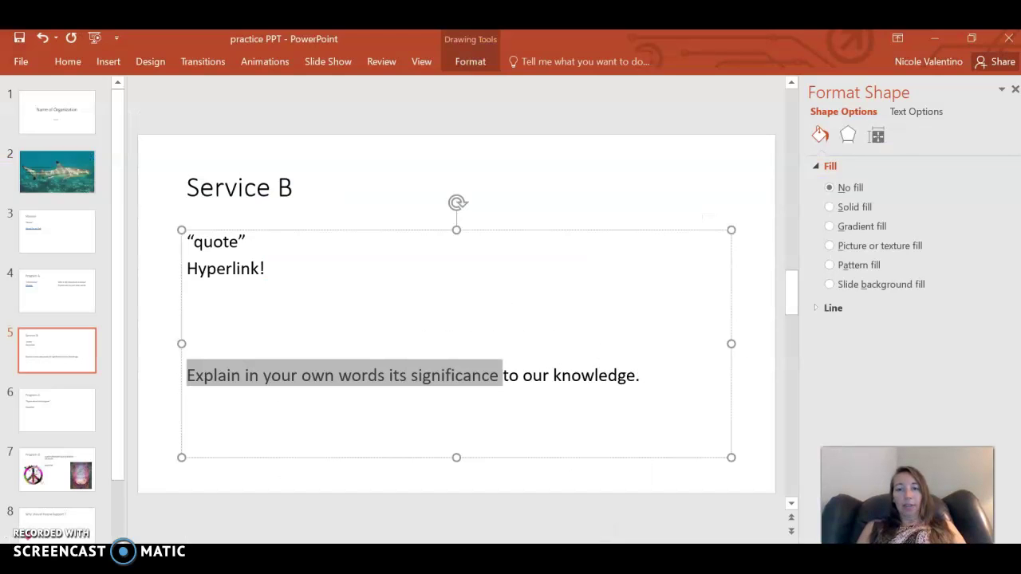
key(alt+Tab)
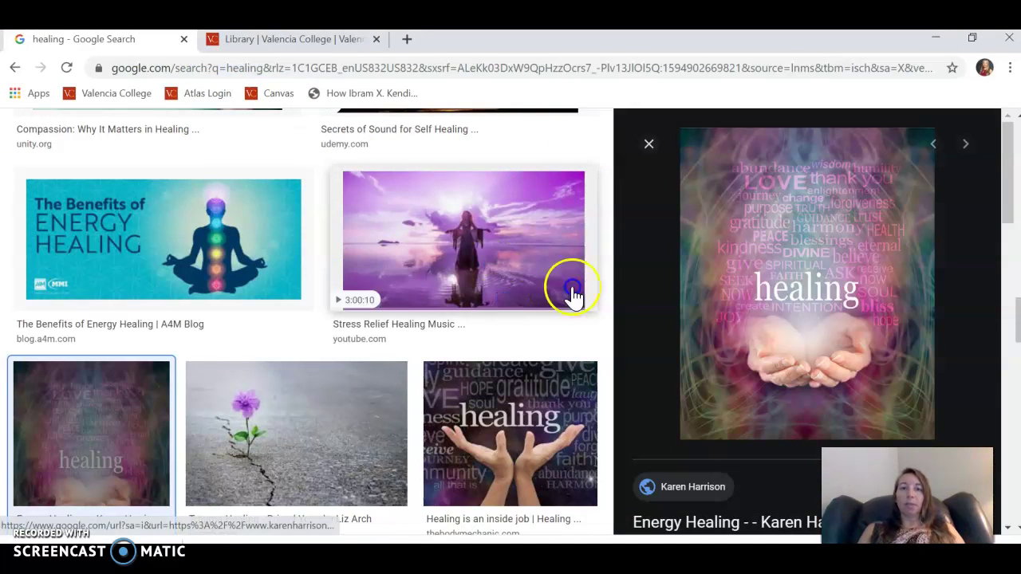
right_click(748, 282)
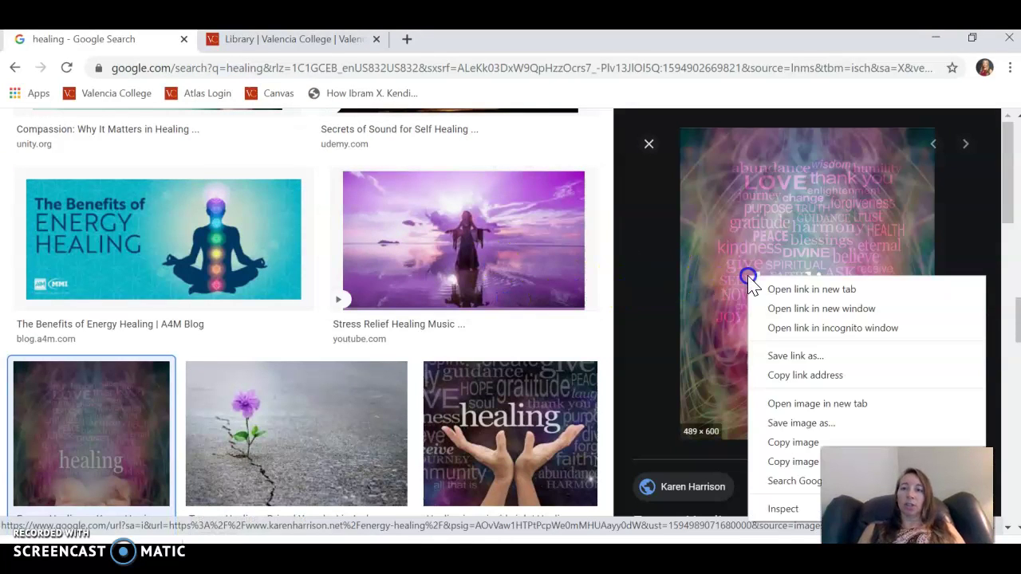
click(801, 425)
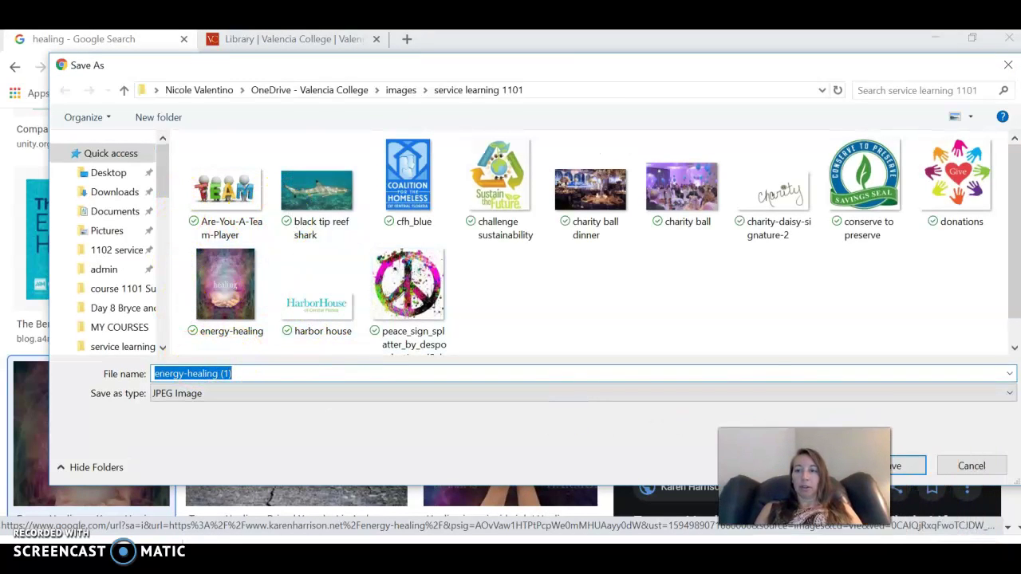
click(889, 464)
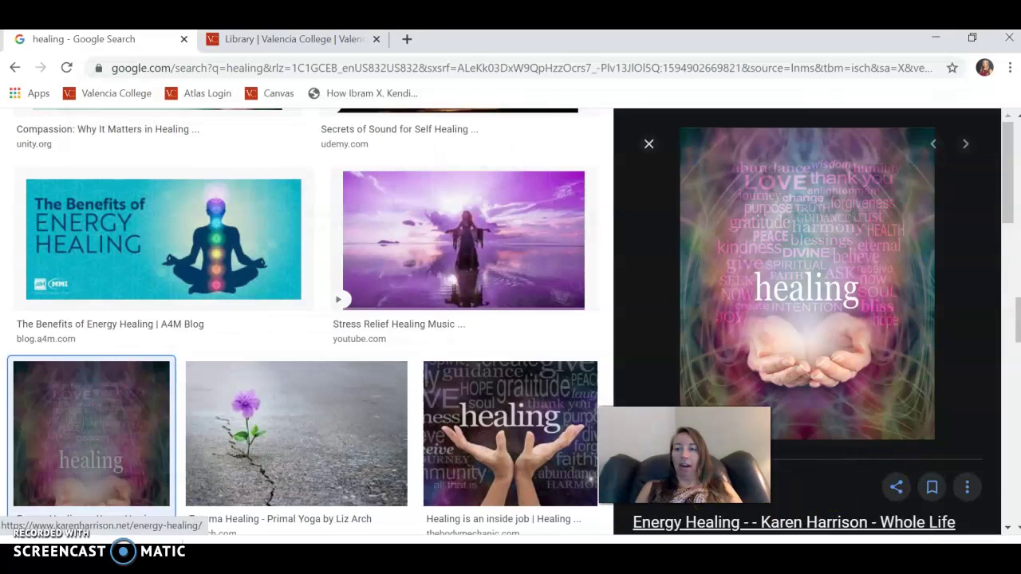
mouse_move(552, 550)
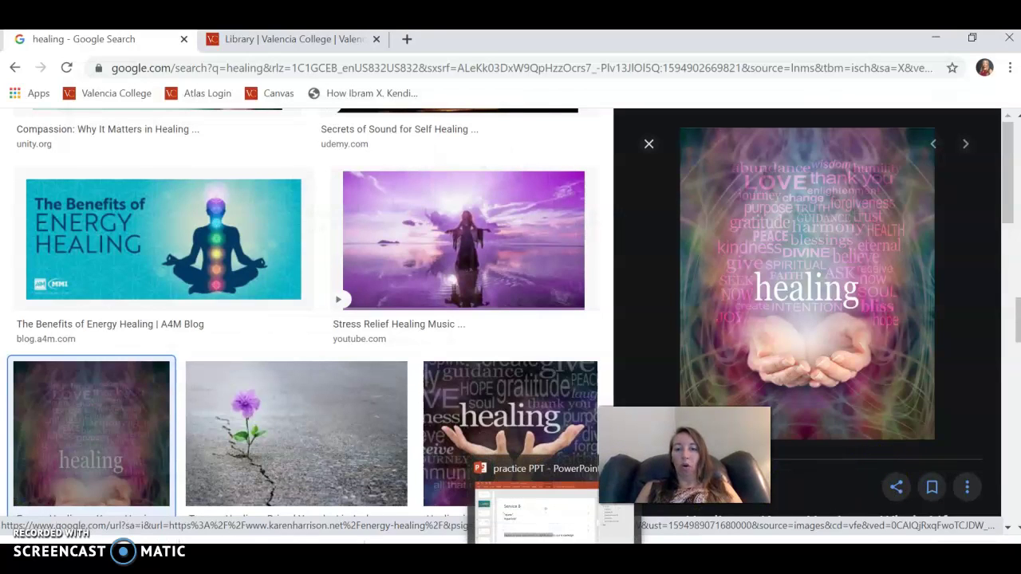
click(536, 510)
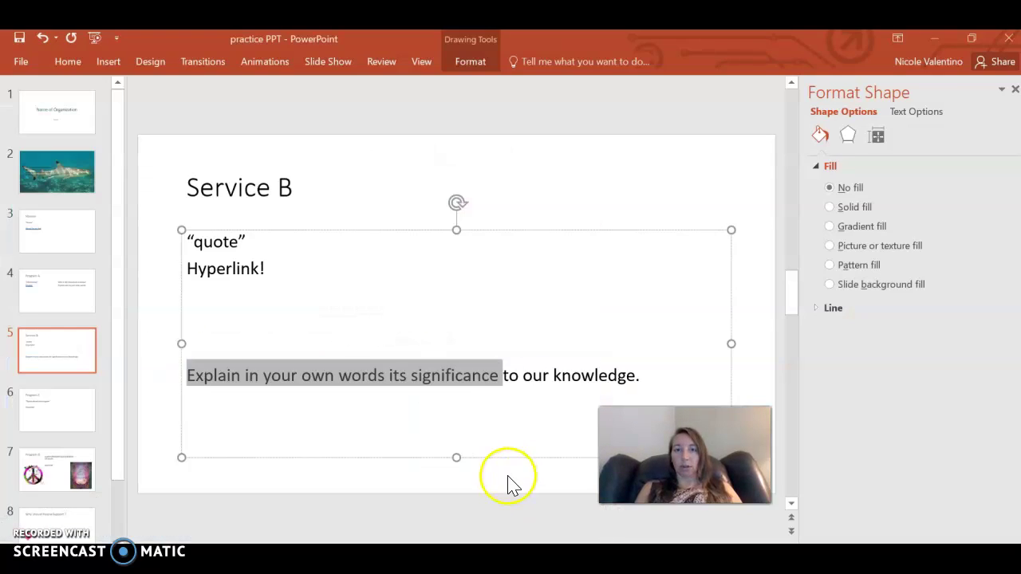
Clear the Service B text selection and go to the Program C slide
click(440, 438)
click(76, 405)
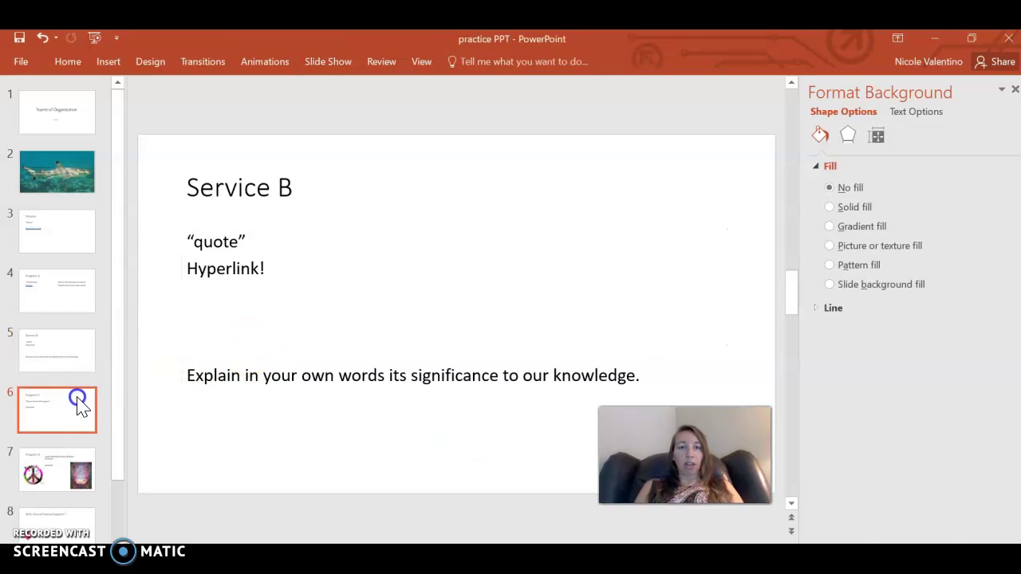
click(36, 358)
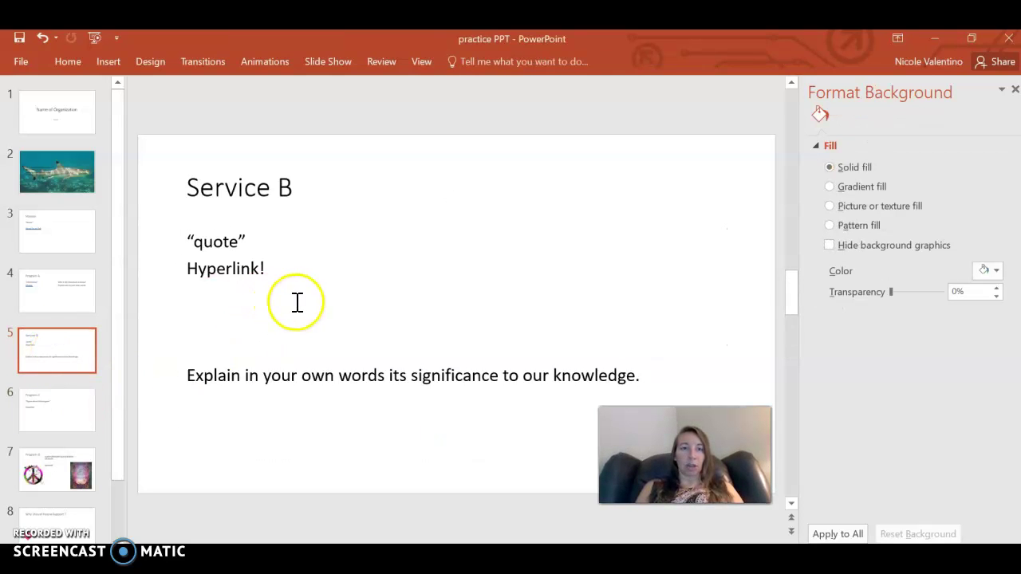
click(36, 401)
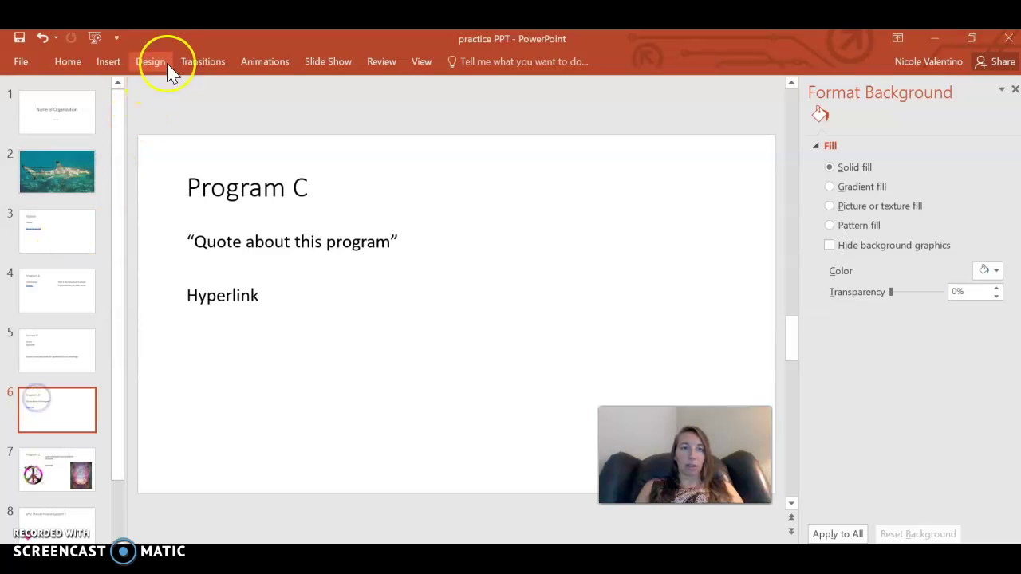
Insert the energy-healing picture, move it to the slide's right side and tilt it clockwise
click(112, 64)
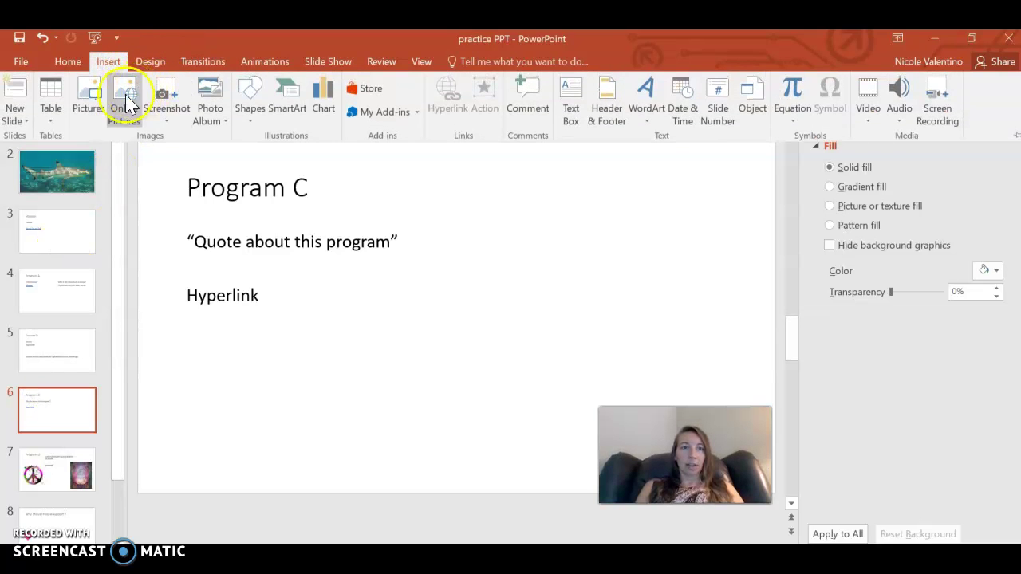
click(101, 108)
mouse_move(285, 135)
mouse_down()
mouse_move(285, 318)
mouse_move(278, 272)
mouse_up()
click(185, 203)
click(369, 388)
mouse_move(468, 303)
mouse_down()
mouse_move(598, 314)
mouse_move(582, 298)
mouse_up()
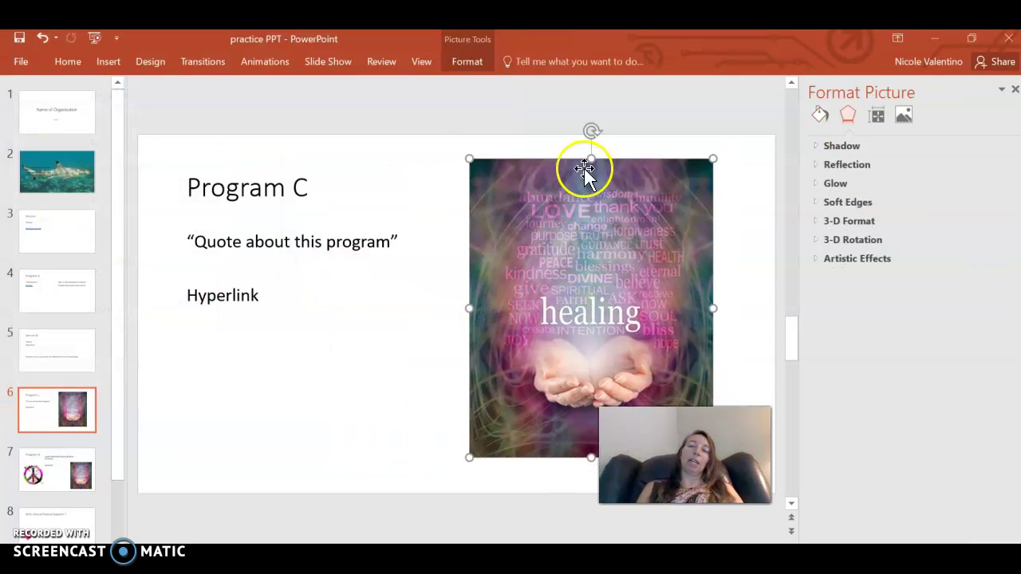
drag(594, 134, 633, 158)
Insert the Sustain the Future picture and drag it toward the lower left
click(108, 62)
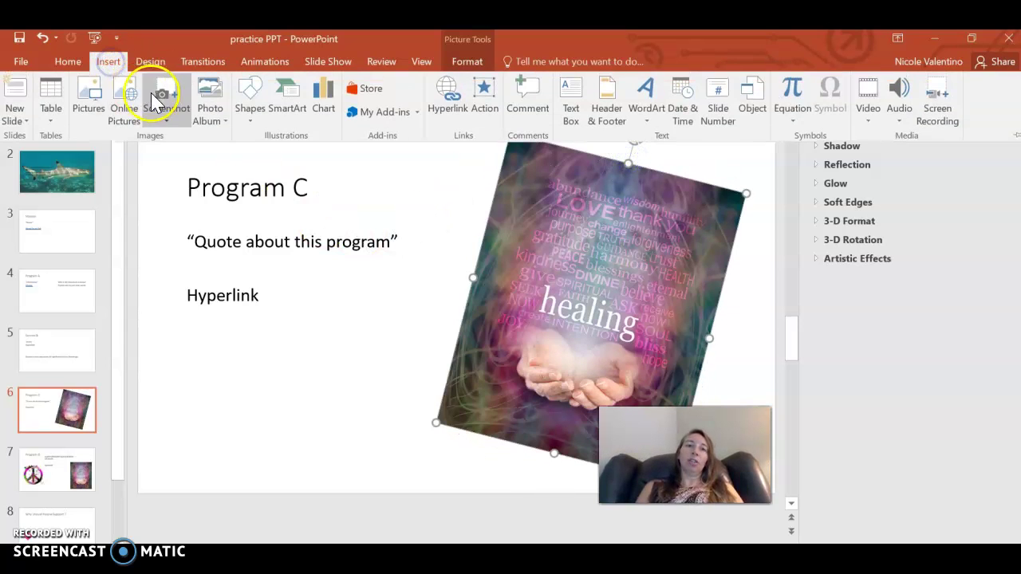
click(96, 105)
drag(290, 141, 287, 196)
click(197, 182)
click(351, 389)
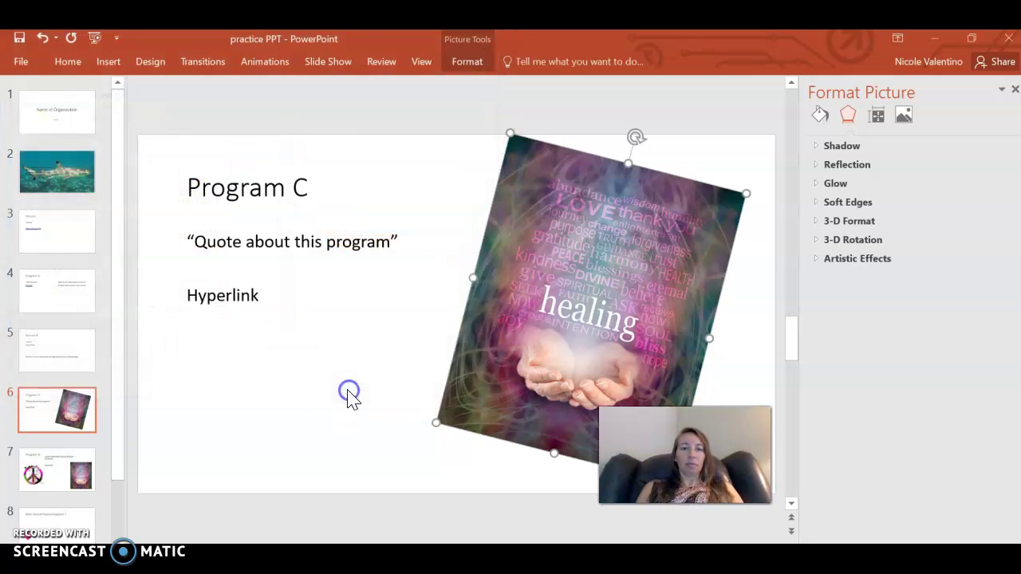
mouse_move(447, 309)
mouse_down()
mouse_move(499, 351)
mouse_move(404, 375)
mouse_move(396, 349)
mouse_move(157, 193)
mouse_up()
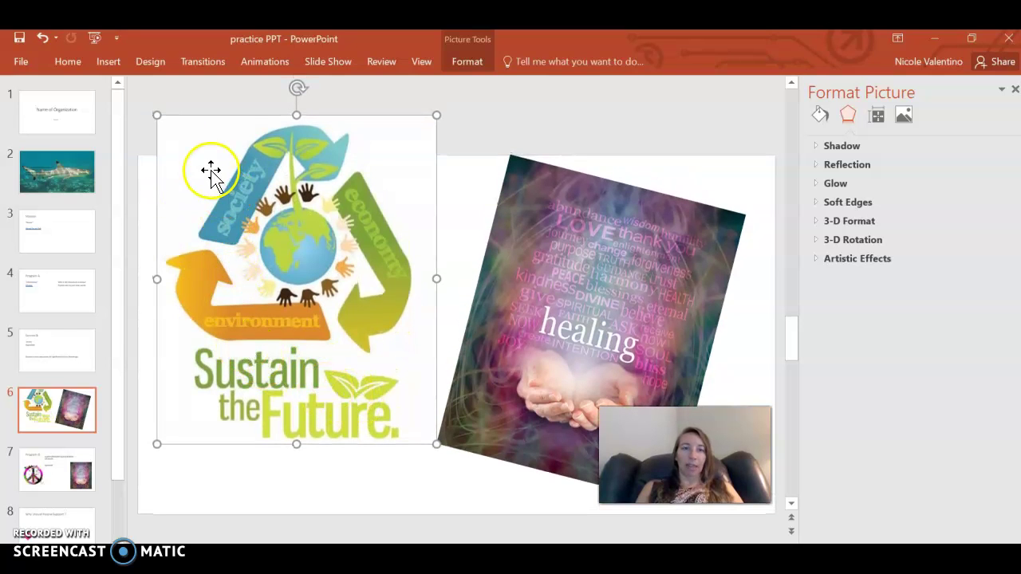
Resize the Sustain the Future picture to sit below Hyperlink, overlapping the healing picture, then return to Word
drag(157, 115, 415, 338)
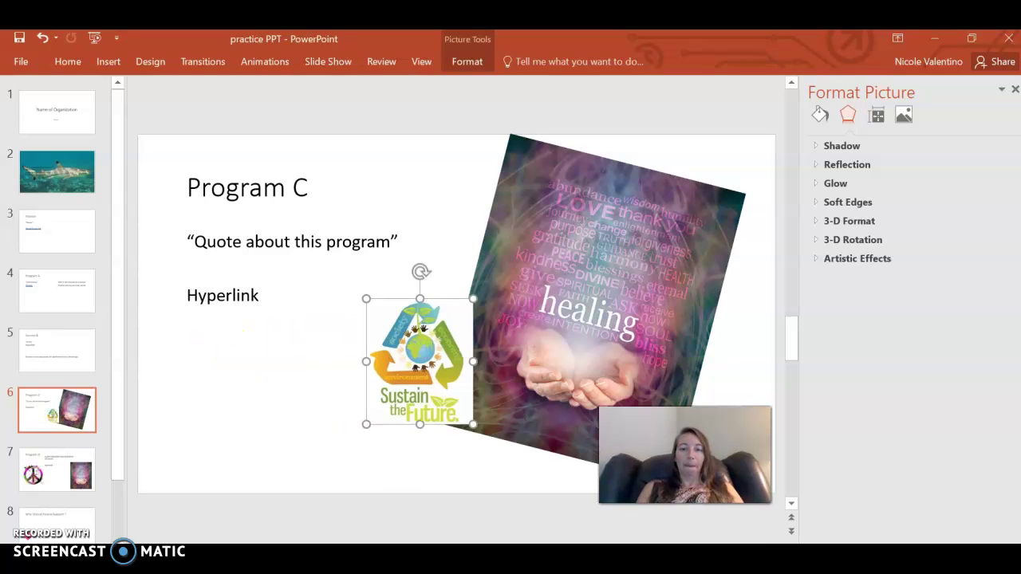
key(alt+Tab)
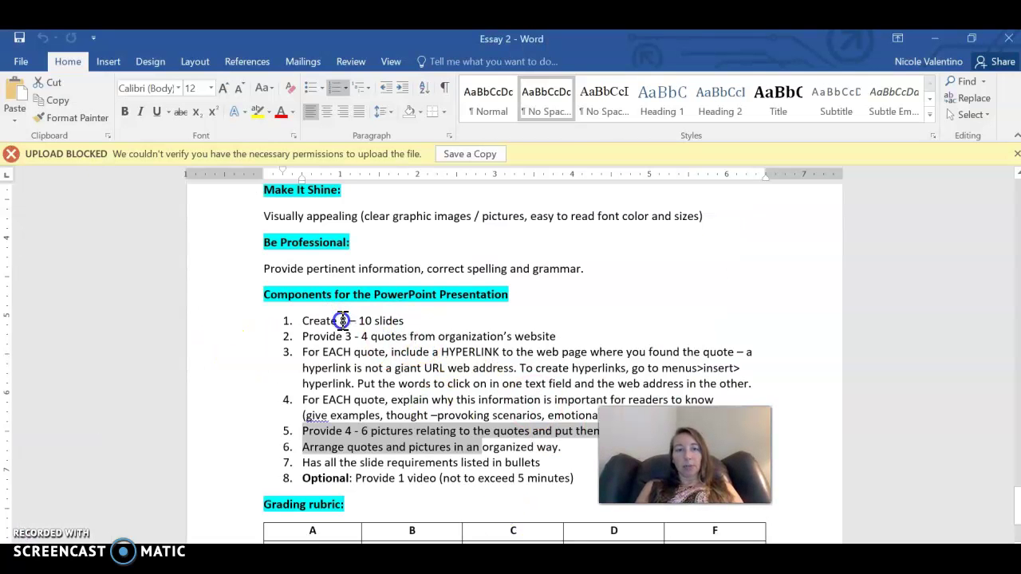
Mark the 3–4 quotes, hyperlink, explanation, arrangement and bullet-format requirements in Essay 2
click(342, 320)
drag(357, 339, 388, 340)
drag(323, 351, 466, 359)
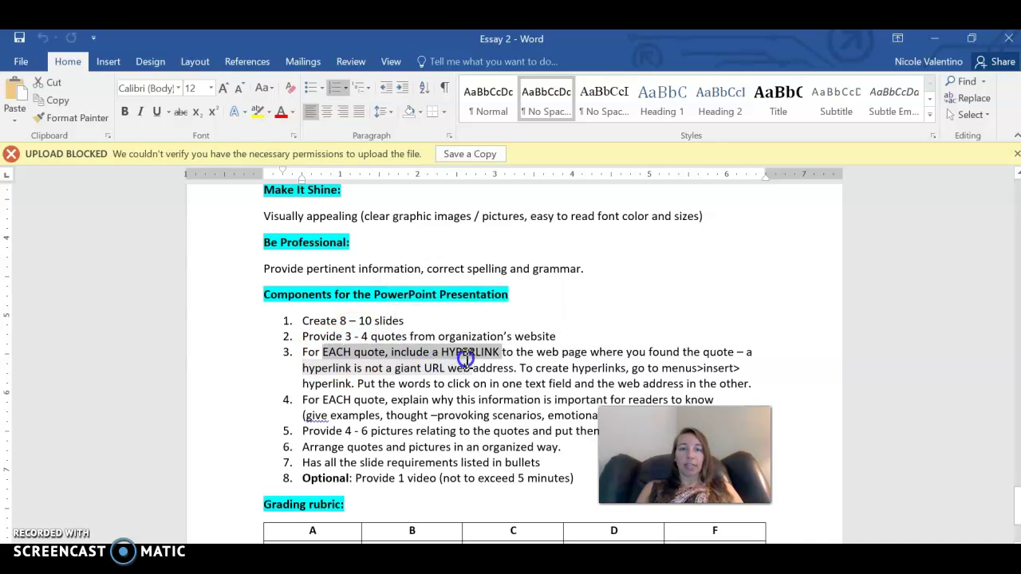
drag(323, 400, 414, 420)
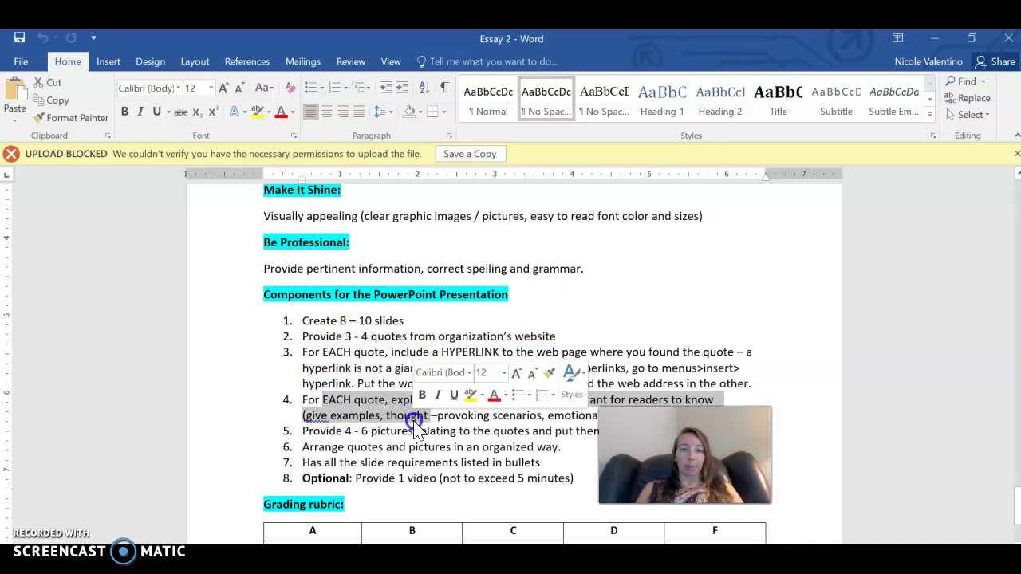
drag(303, 430, 560, 448)
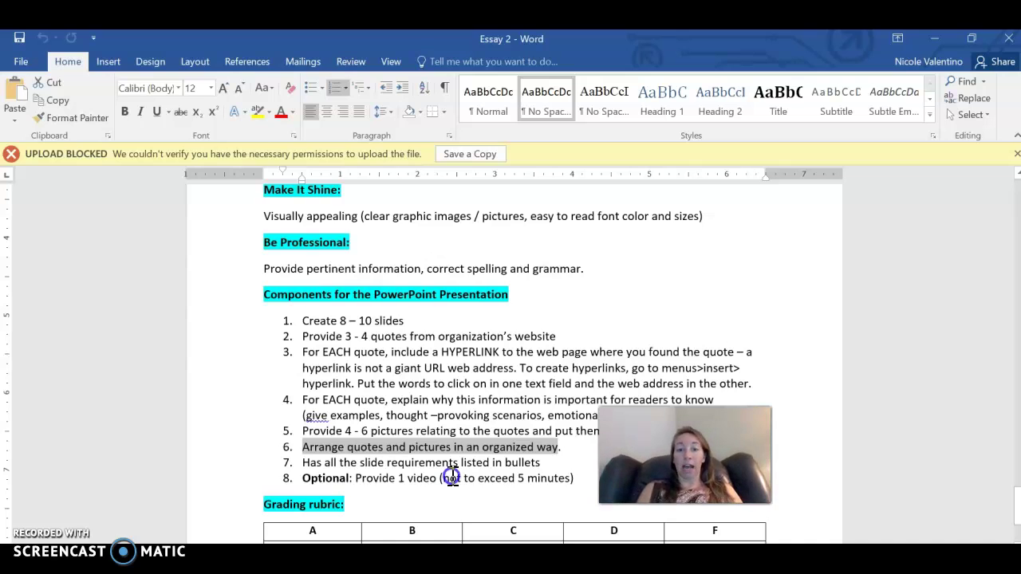
click(451, 476)
click(441, 469)
drag(322, 463, 498, 464)
click(416, 386)
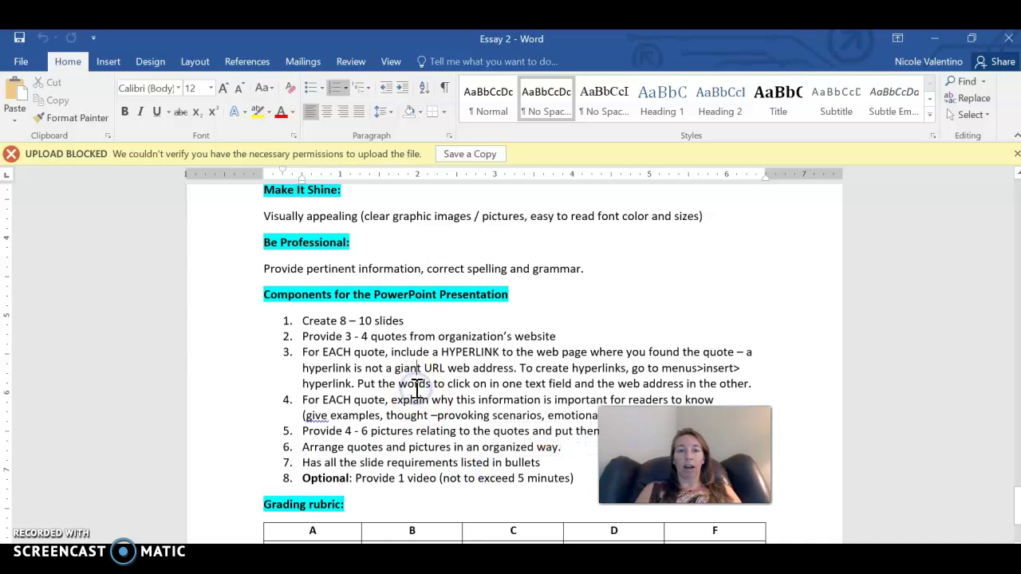
Mark the 'slides in this order' heading and its six-topic slide list
scroll(416, 389, up, 5)
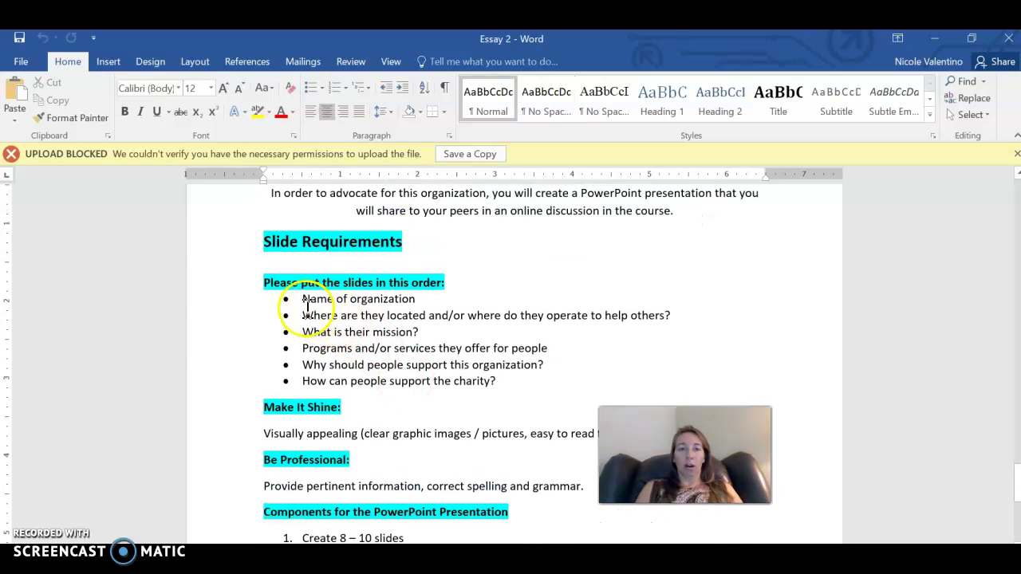
drag(307, 301, 504, 381)
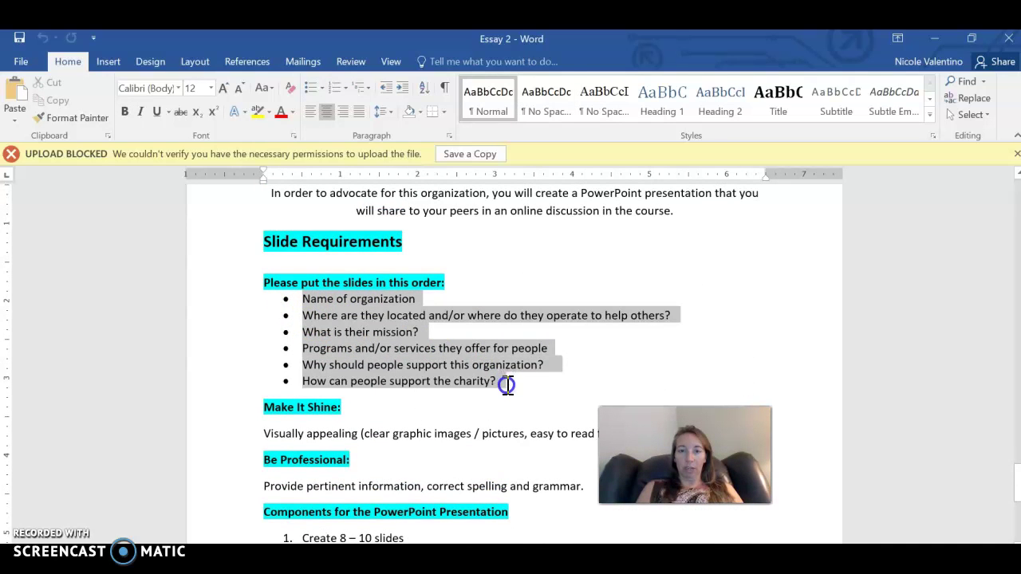
drag(344, 282, 439, 288)
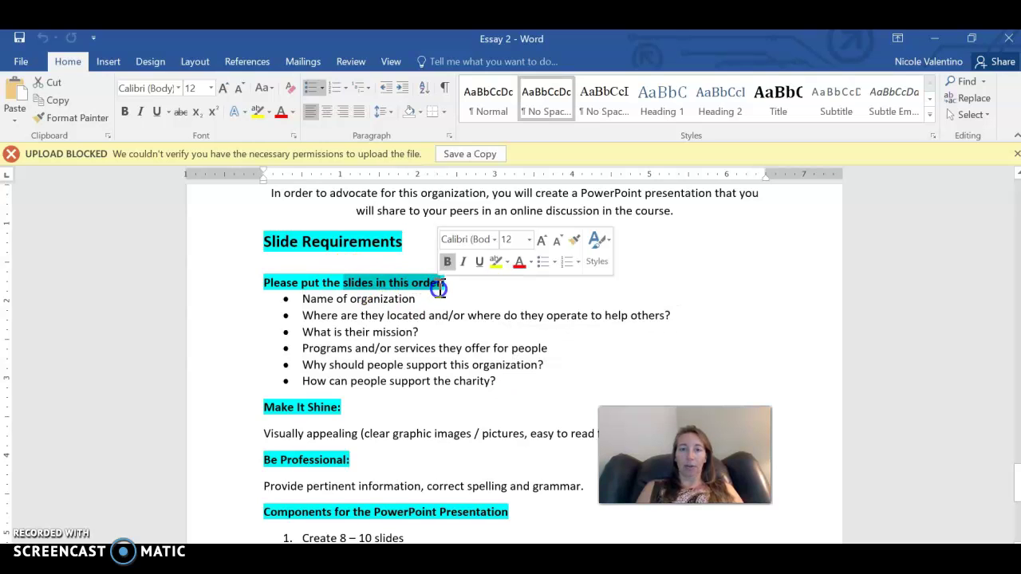
click(417, 372)
Back in PowerPoint, view slides 2 through 8, from Program A to Why Should People Support ?
key(alt+Tab)
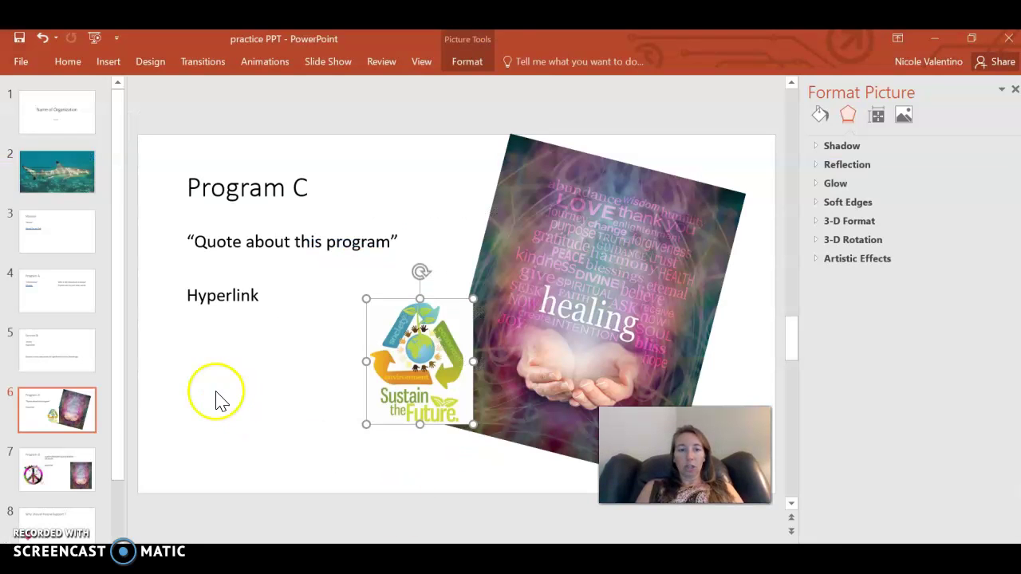
click(114, 353)
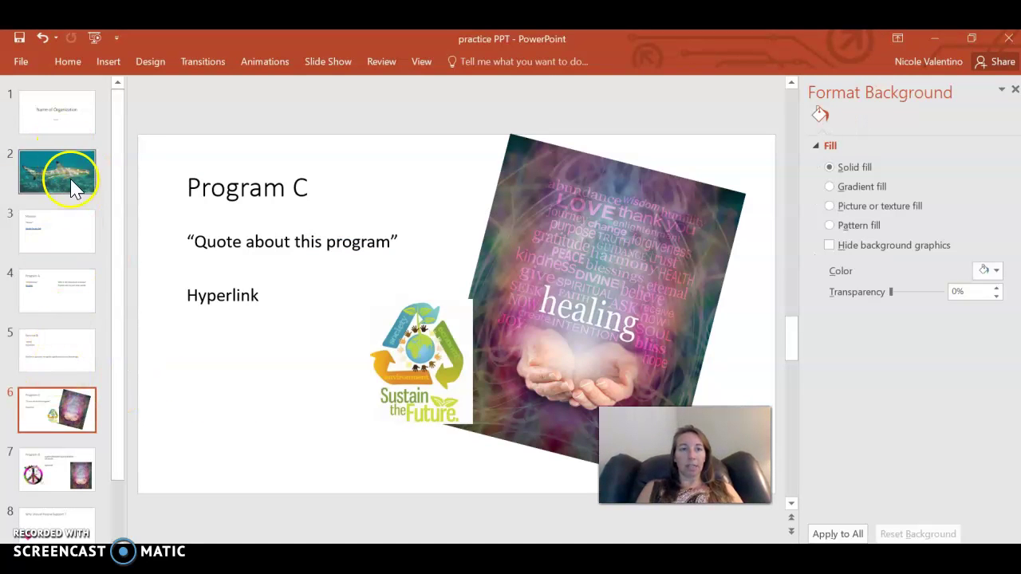
click(70, 182)
click(63, 235)
click(62, 296)
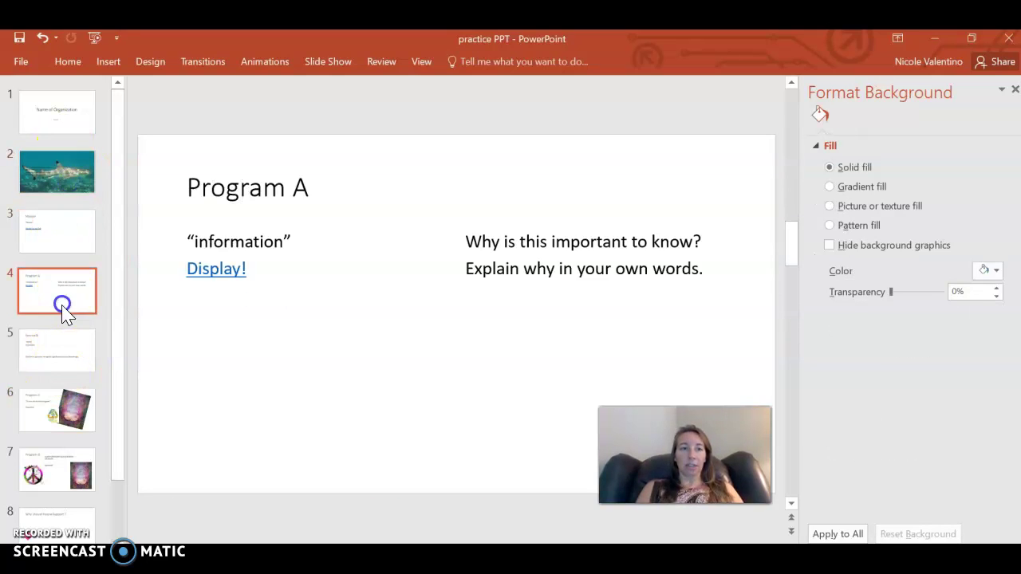
click(64, 359)
click(67, 409)
click(67, 477)
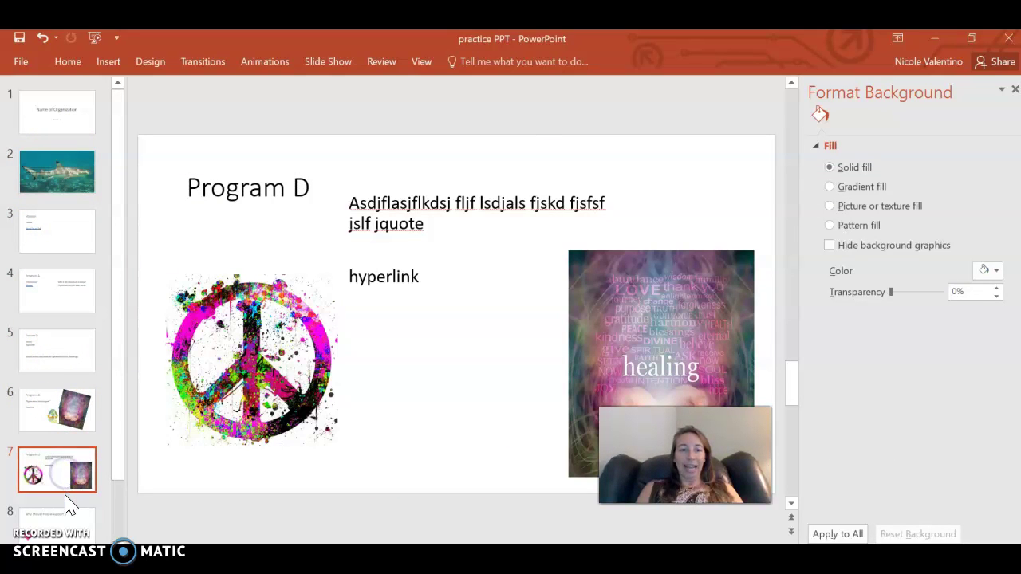
click(64, 519)
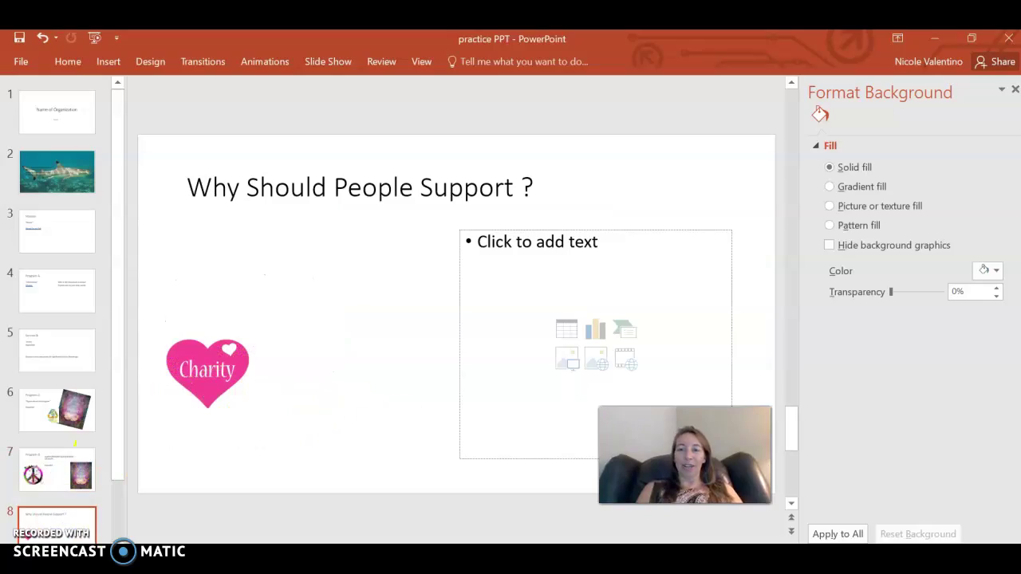